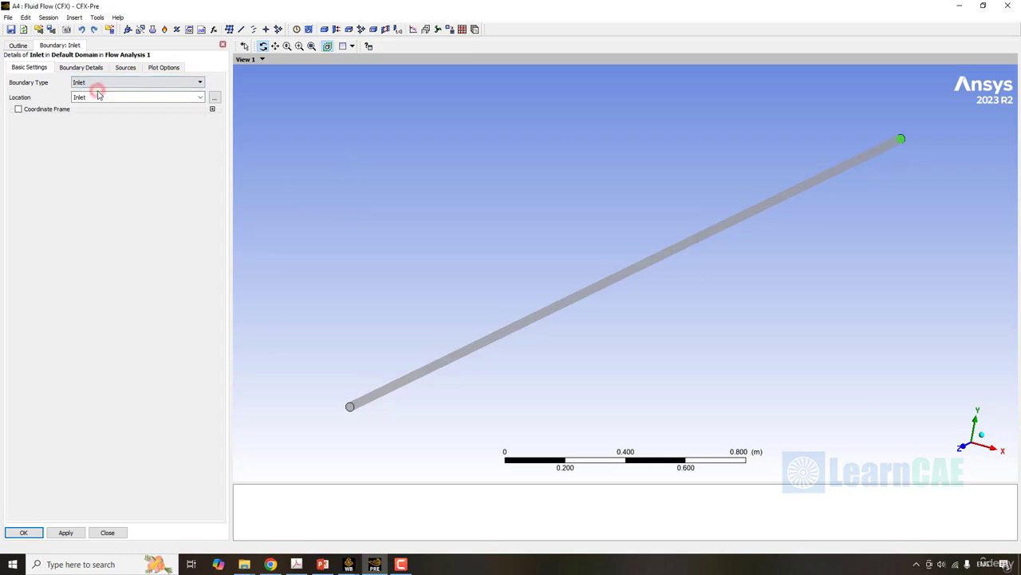
- Assign the inlet boundary to the Inlet location and specify a mass flow rate of 0.1654 kg s^-1
click(200, 97)
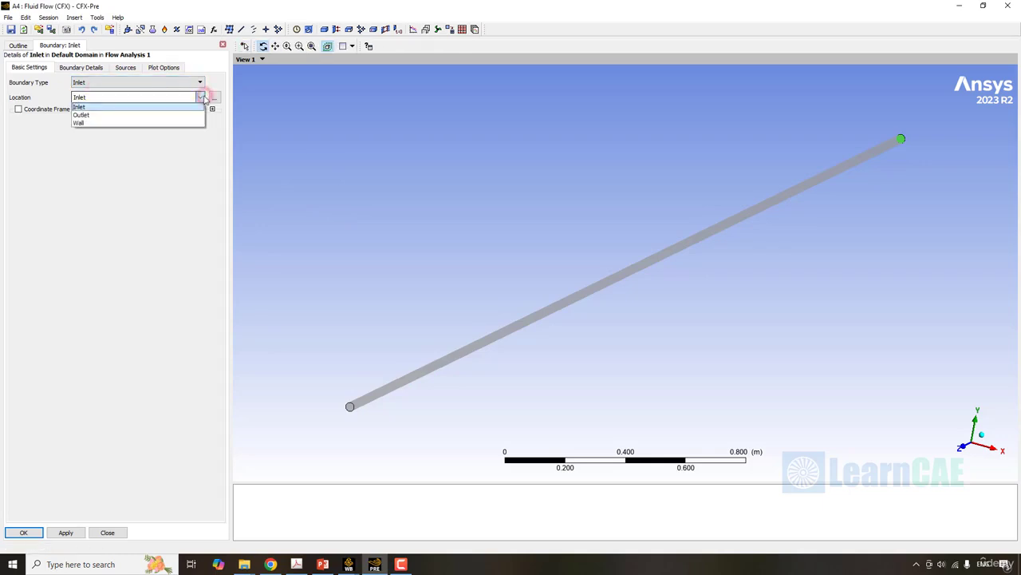
click(130, 107)
click(78, 69)
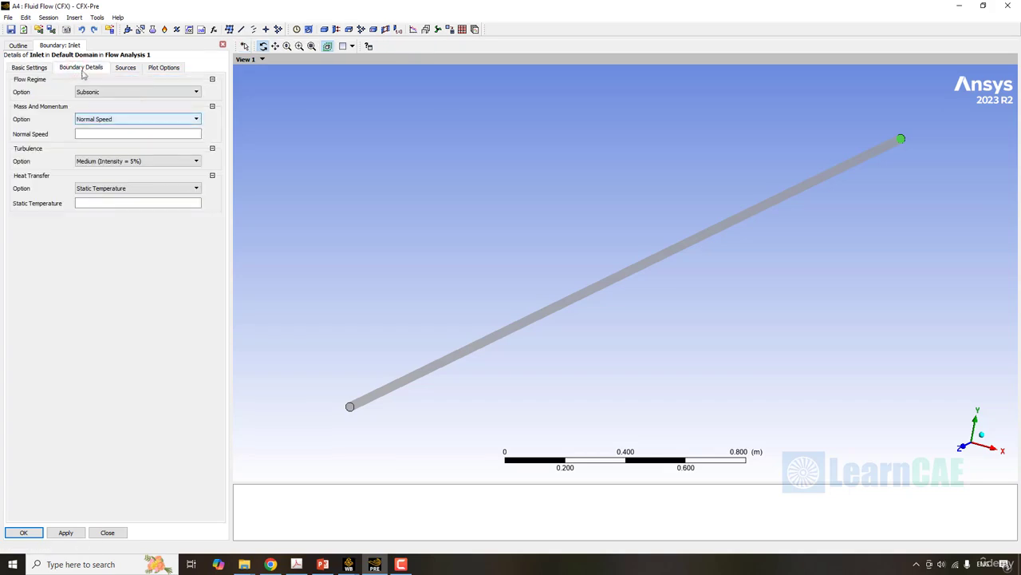
click(147, 120)
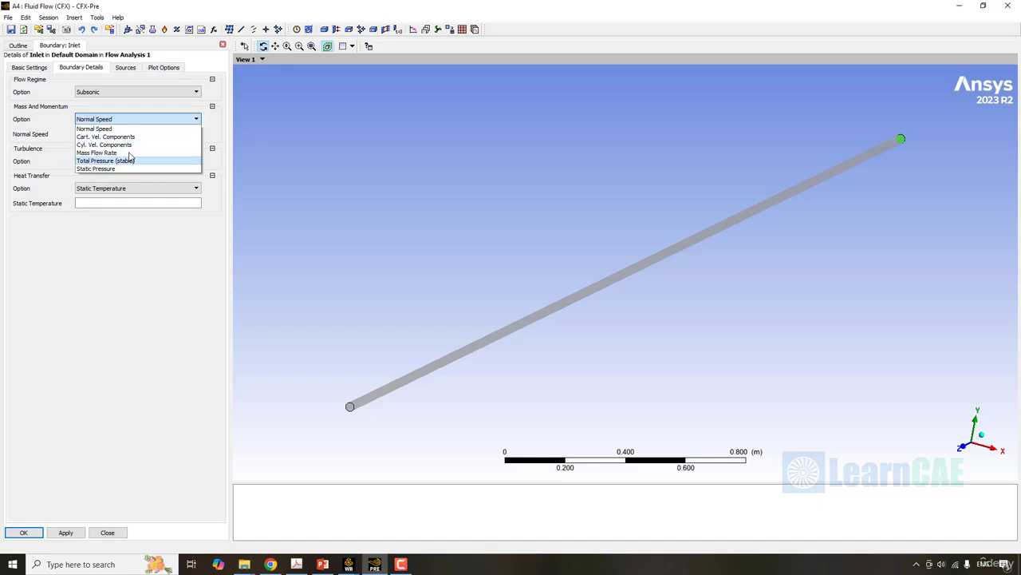
click(129, 153)
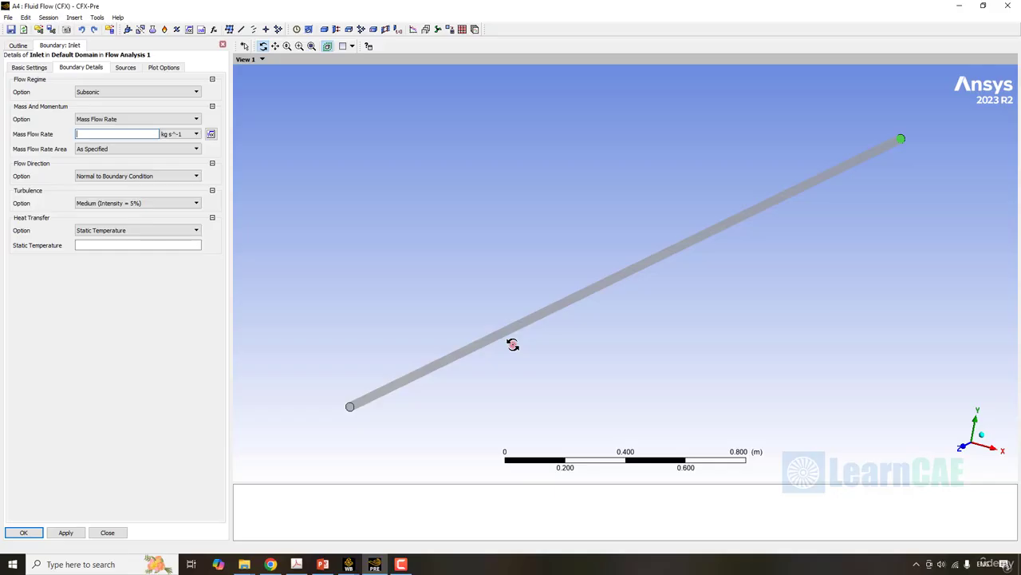
click(170, 134)
text(0.)
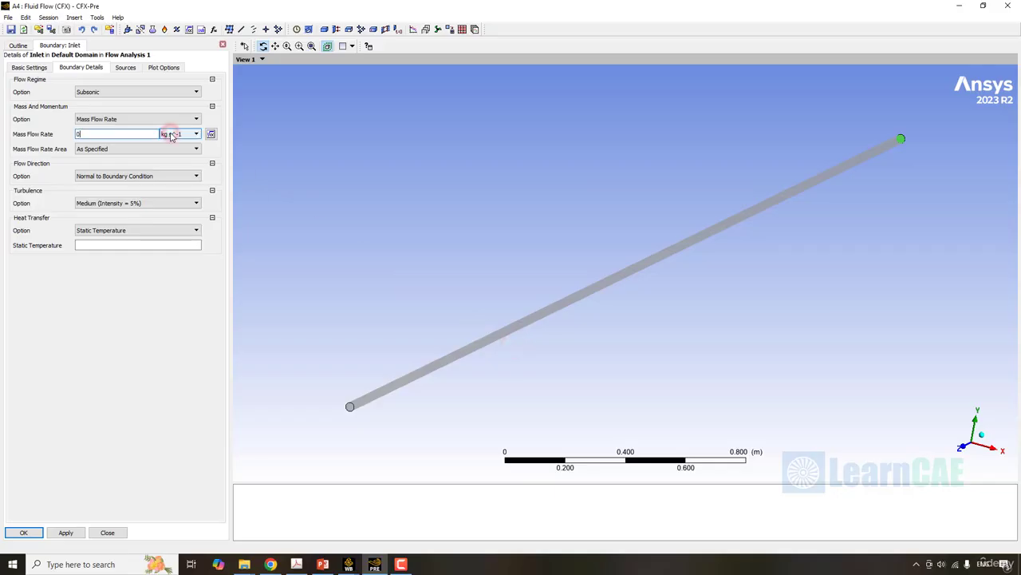
text(1654)
click(120, 308)
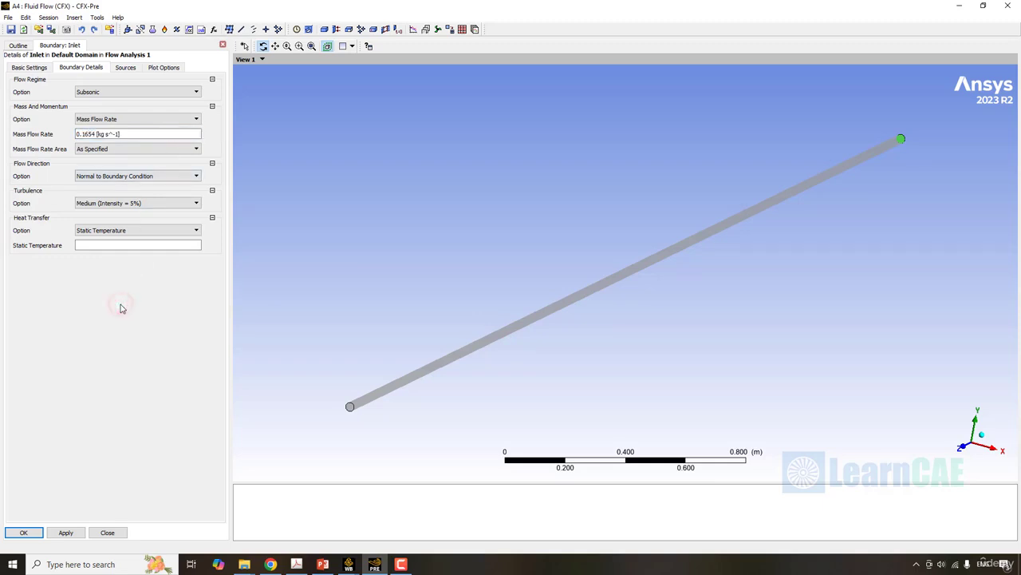
- Use Normal to Boundary Condition as the inlet flow direction, with Medium (Intensity = 5%) turbulence
click(130, 176)
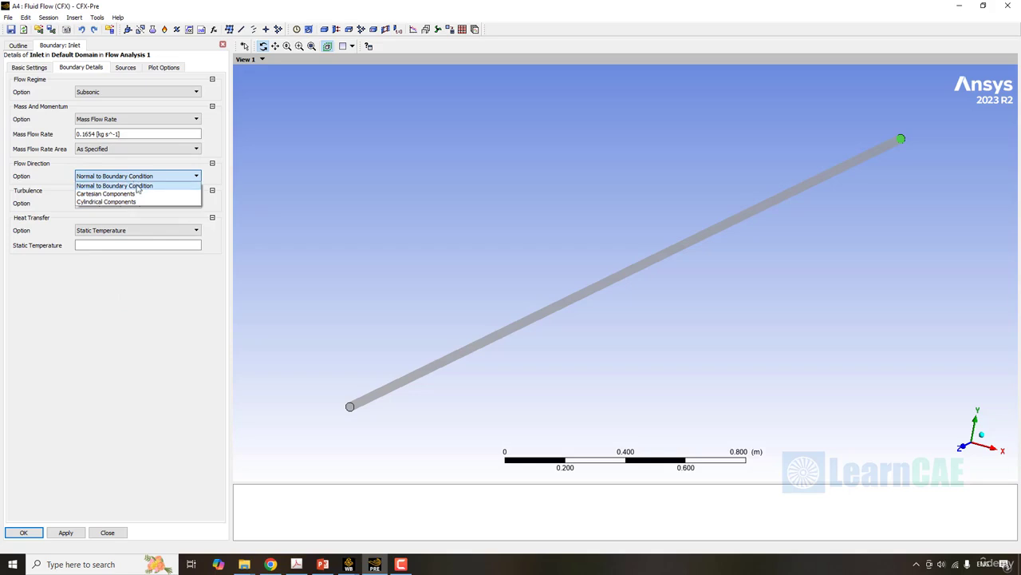
click(138, 187)
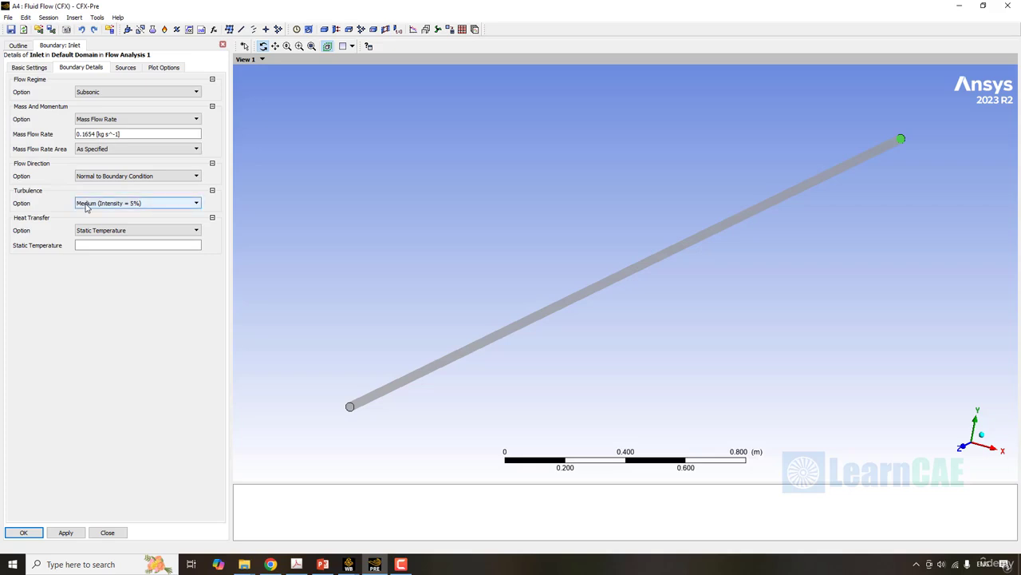
click(160, 207)
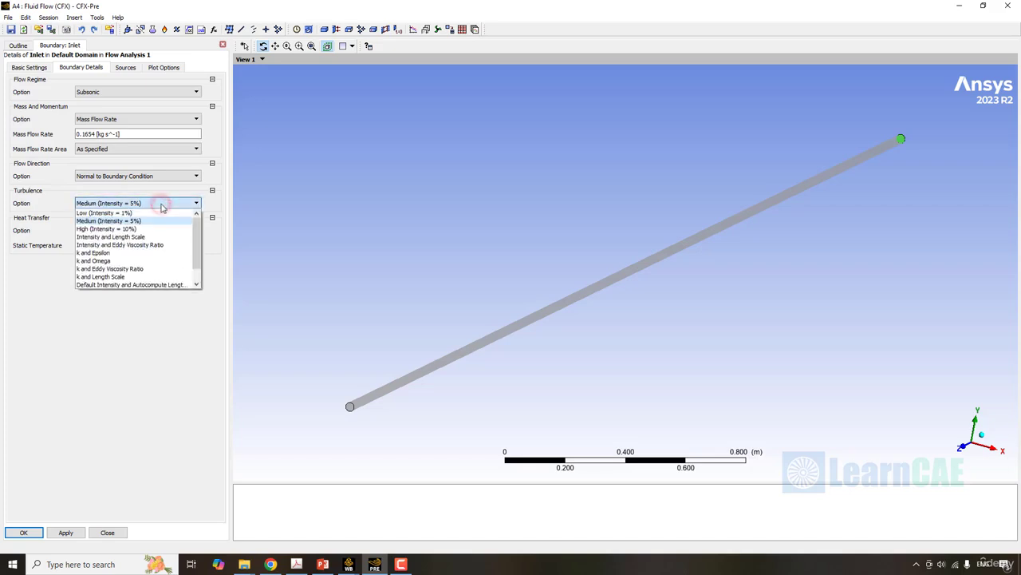
click(161, 207)
- Set the inlet heat transfer to a Total Temperature of 15 C and accept the inlet boundary
click(133, 230)
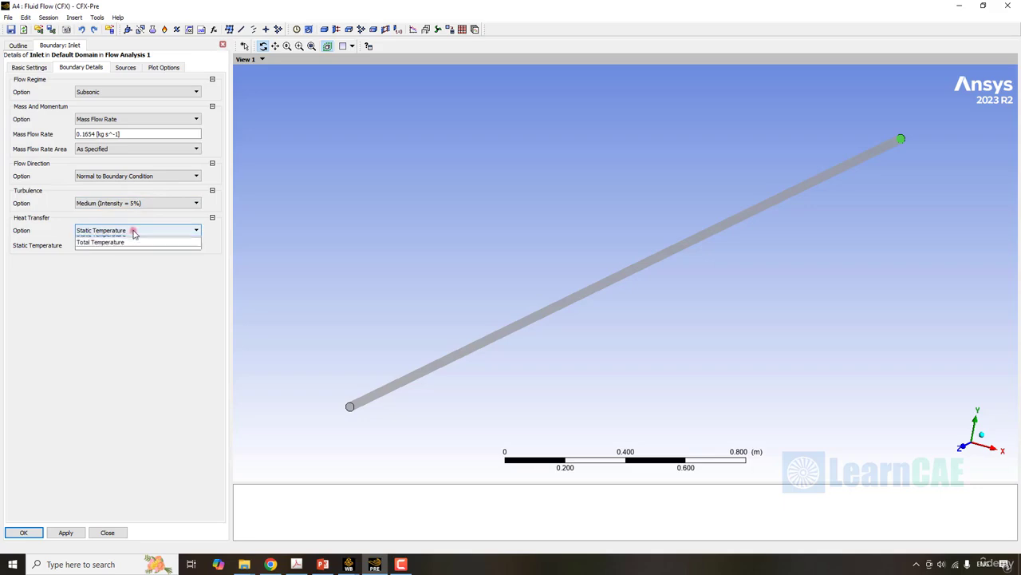
click(124, 248)
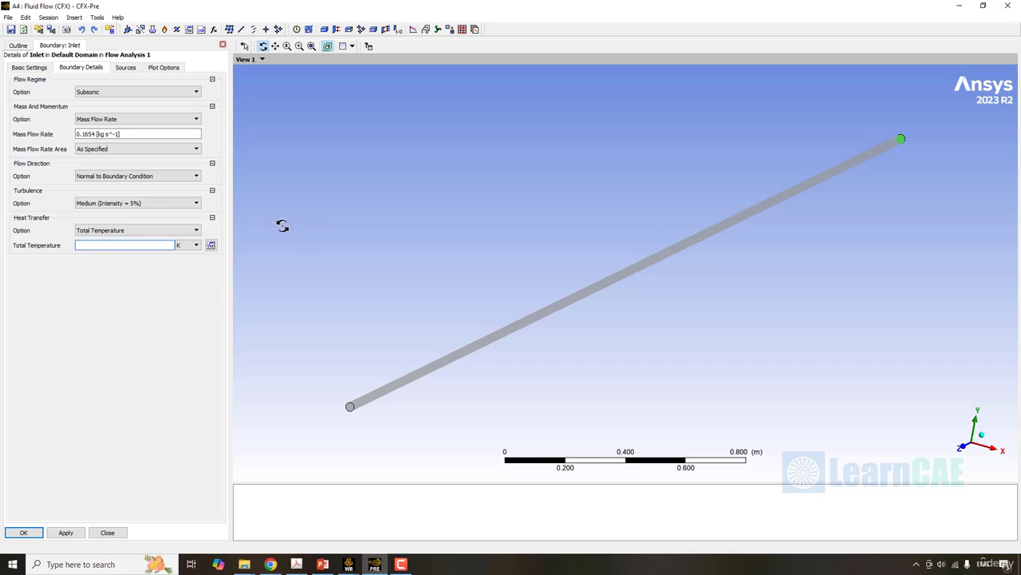
click(143, 243)
text(15)
click(196, 245)
click(185, 261)
click(136, 309)
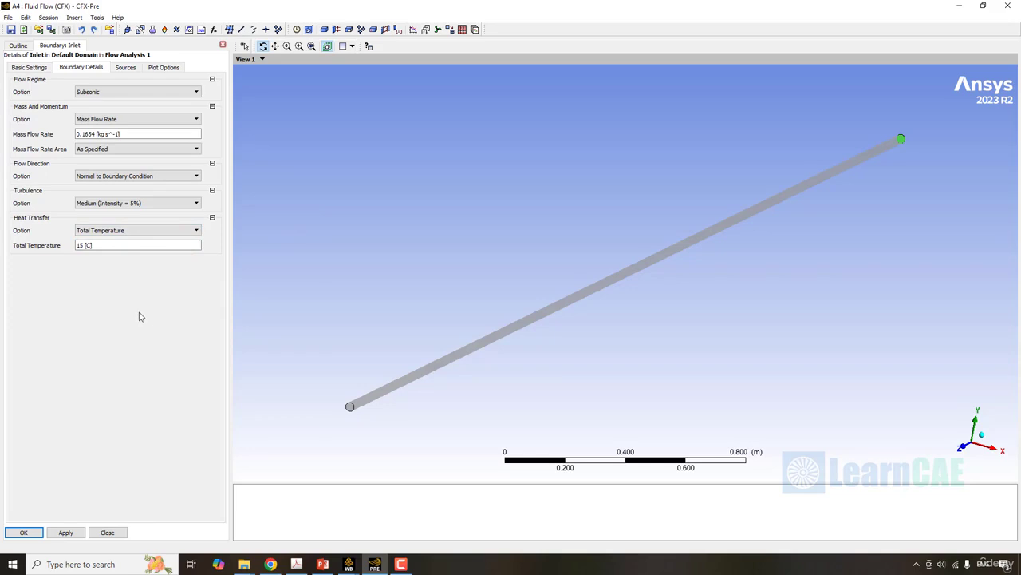
click(86, 232)
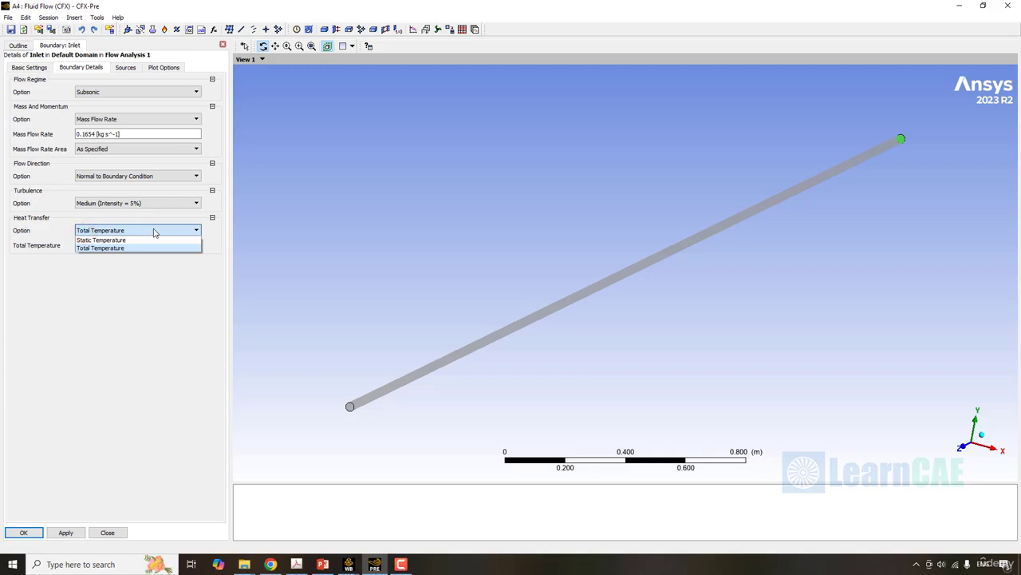
click(154, 231)
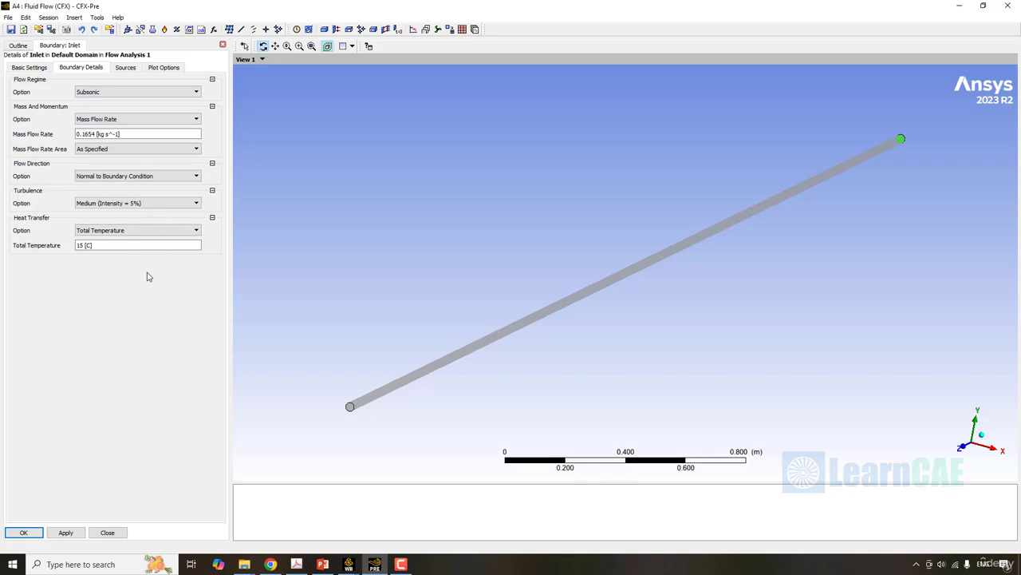
click(24, 532)
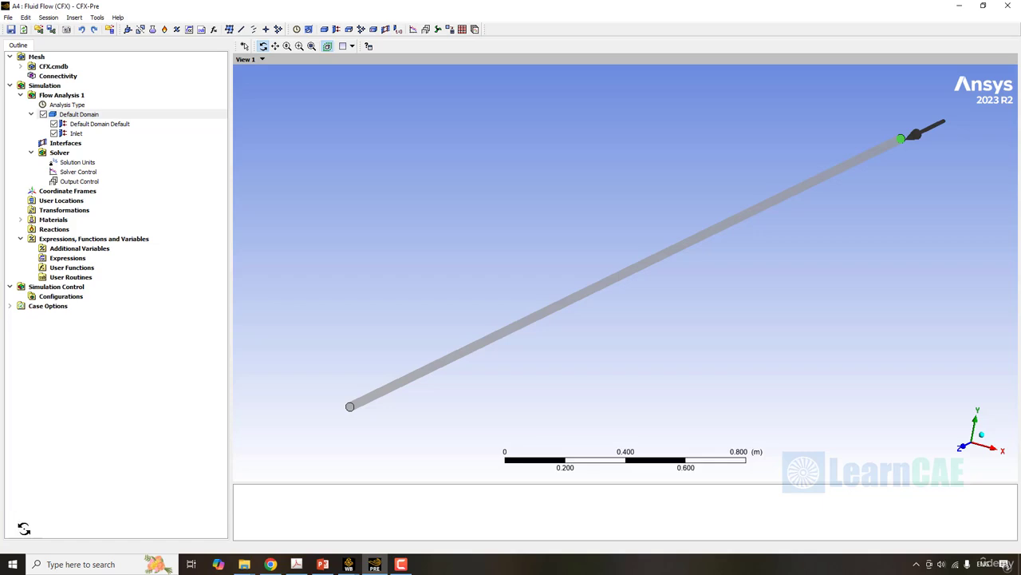
- Insert a new boundary named Outlet in the Default Domain
drag(487, 342, 624, 291)
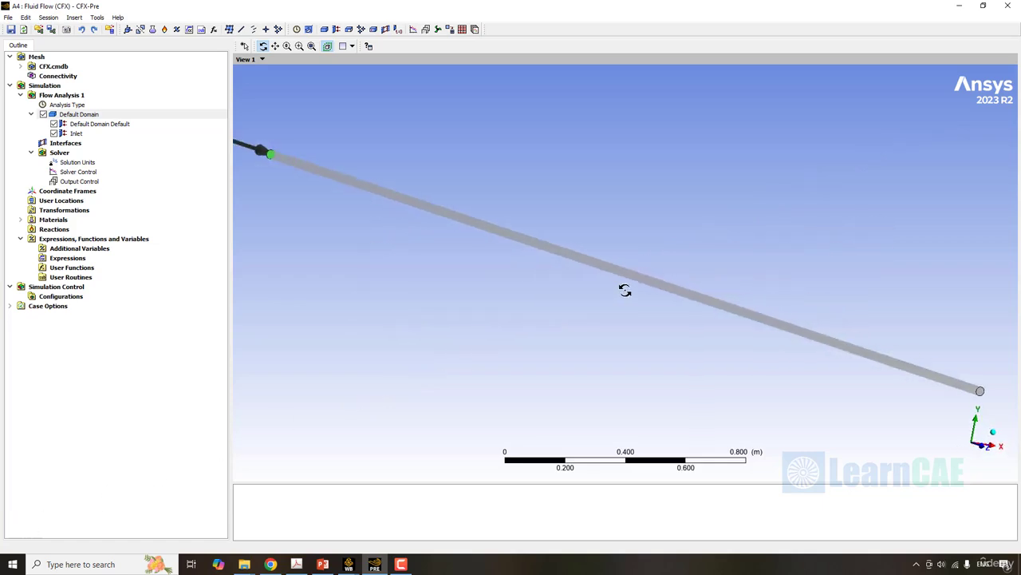
right_click(104, 116)
mouse_move(183, 154)
click(230, 154)
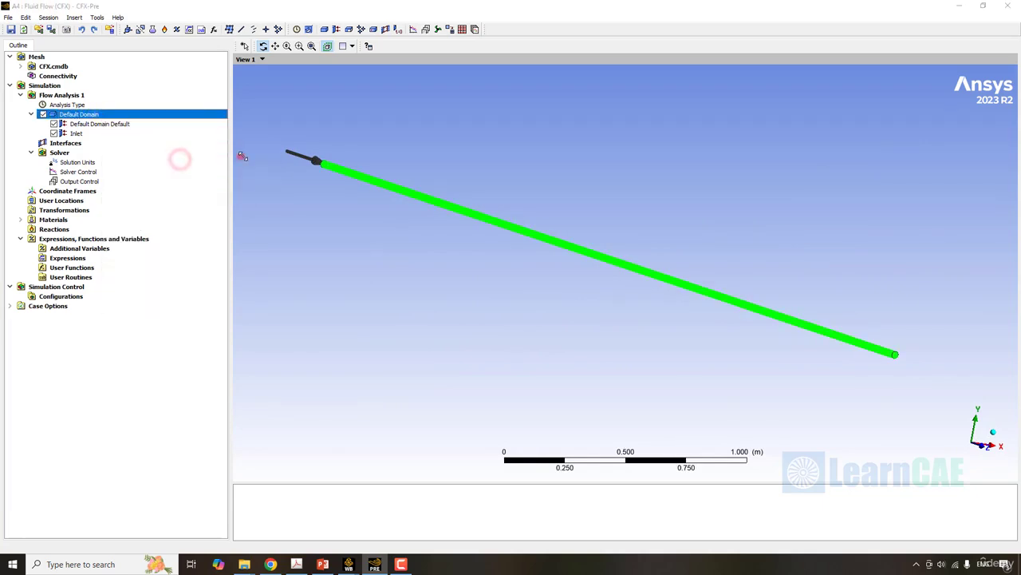
text(O)
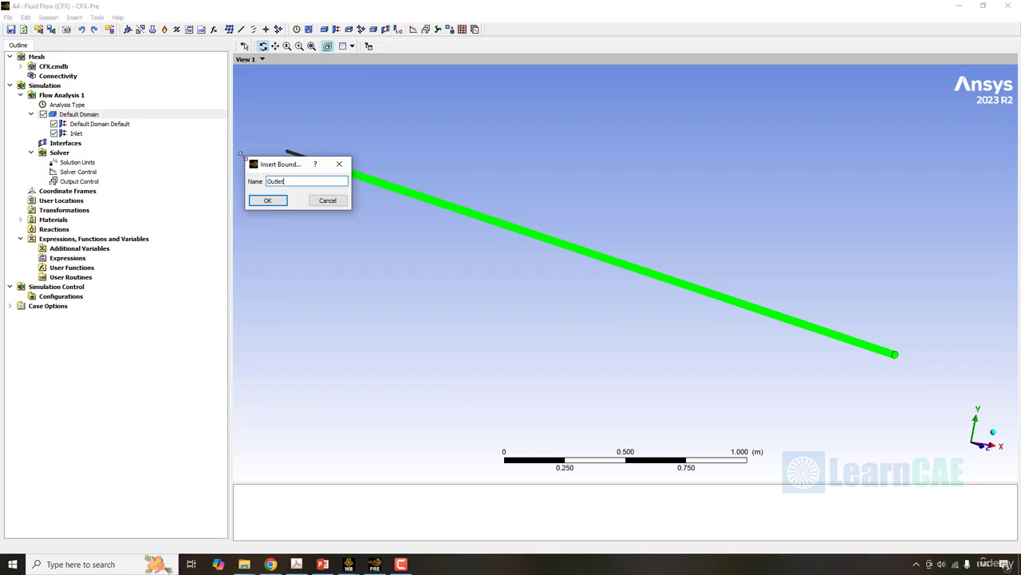
text(utlet)
key(Return)
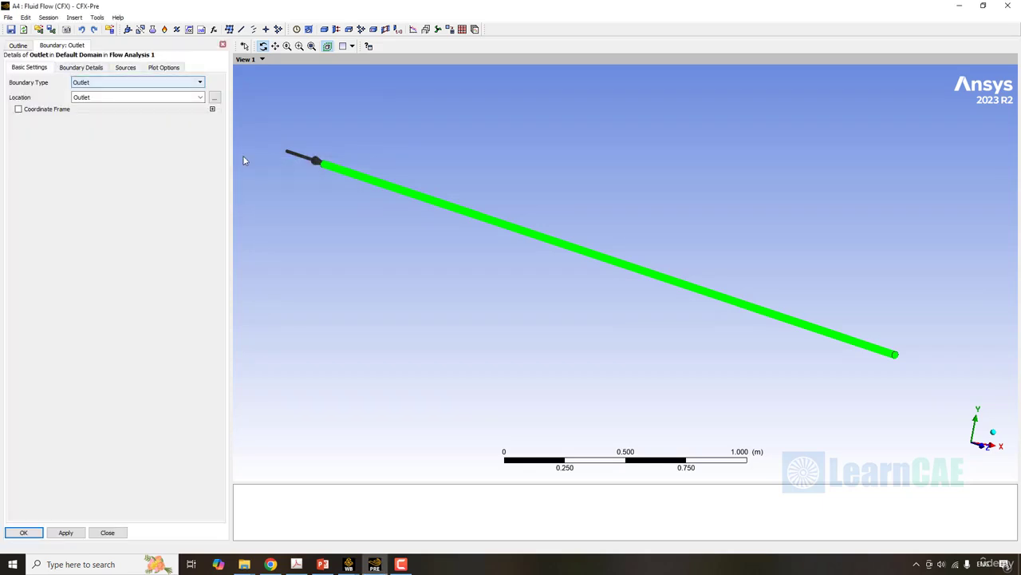
- Define the boundary as type Outlet with an average static pressure of 1 atm relative pressure, and accept it
click(96, 83)
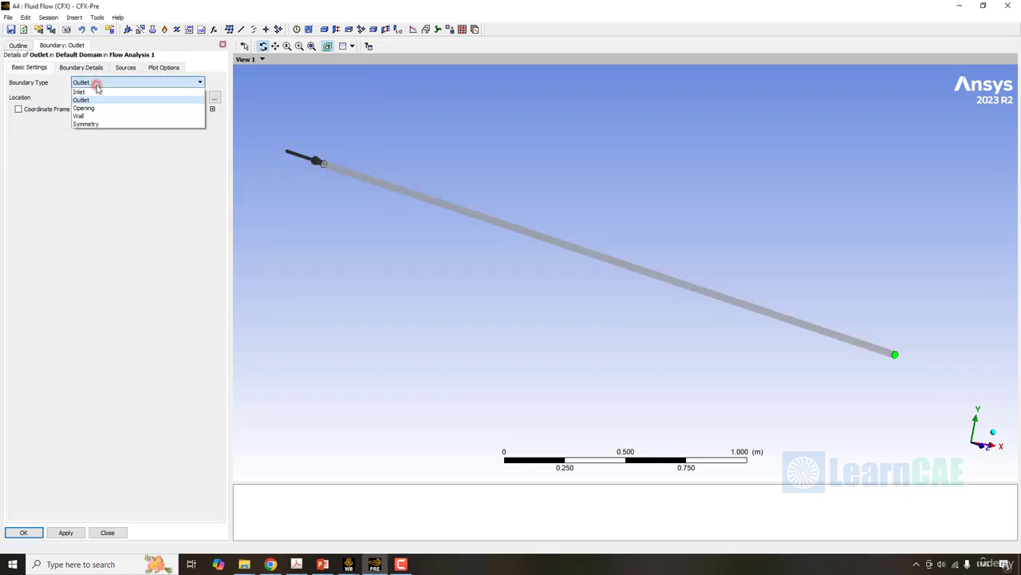
click(97, 86)
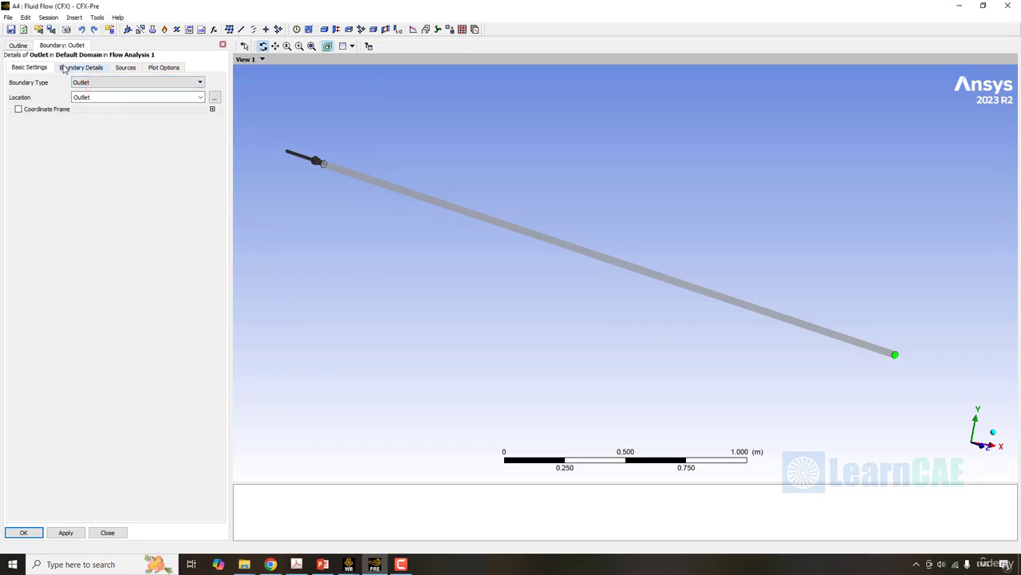
click(67, 69)
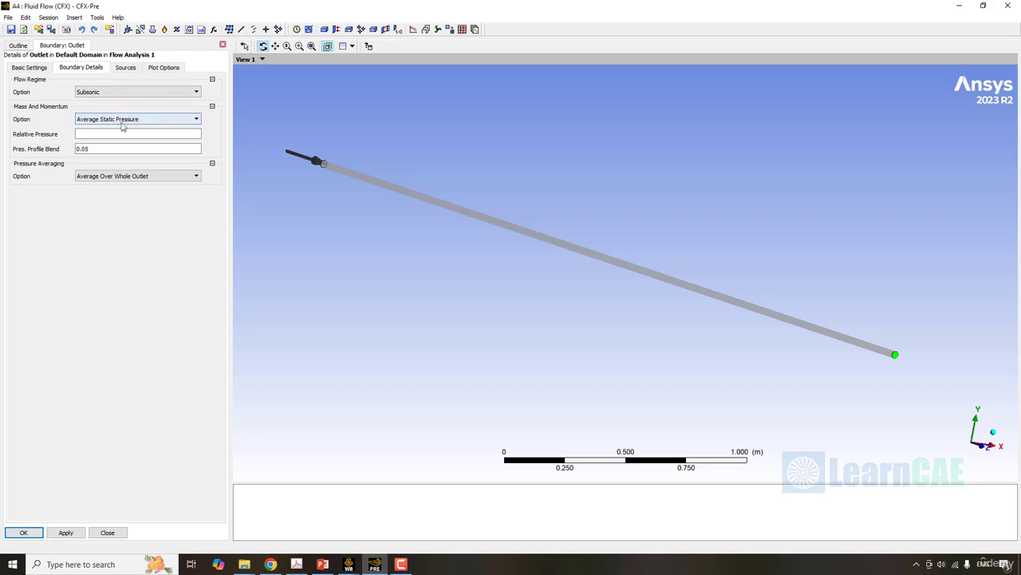
click(99, 134)
text(1)
click(178, 136)
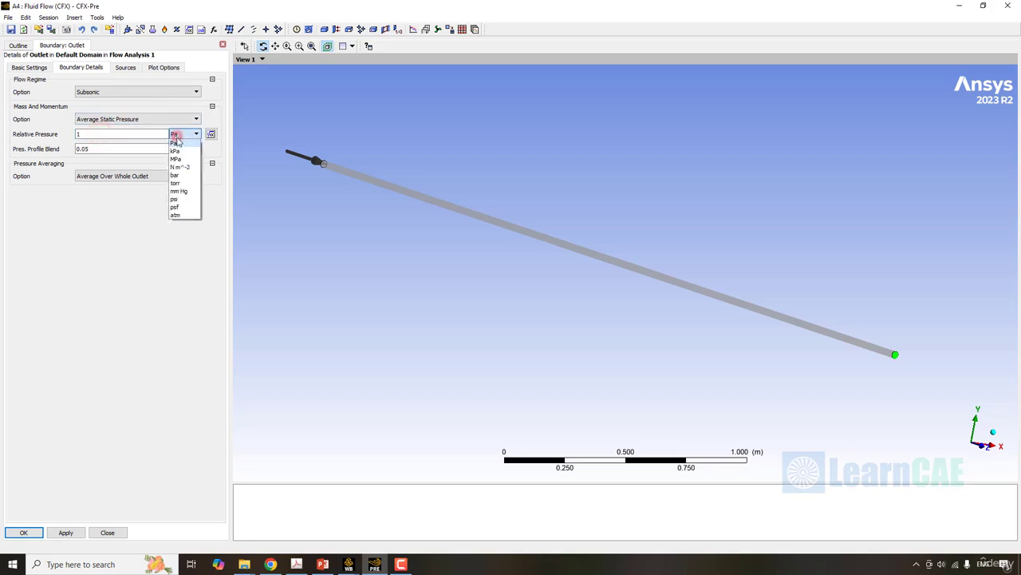
click(184, 215)
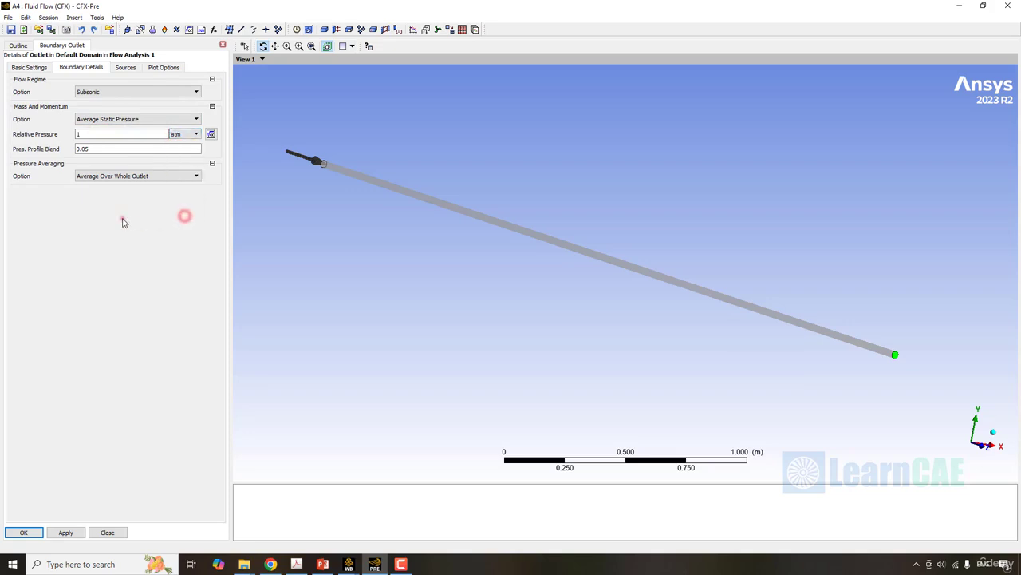
click(122, 218)
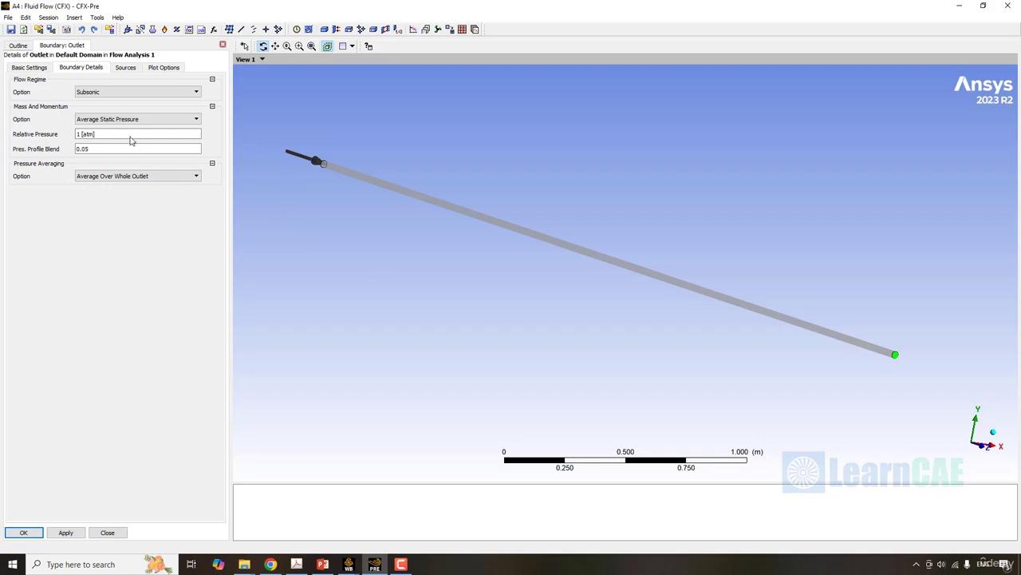
click(26, 532)
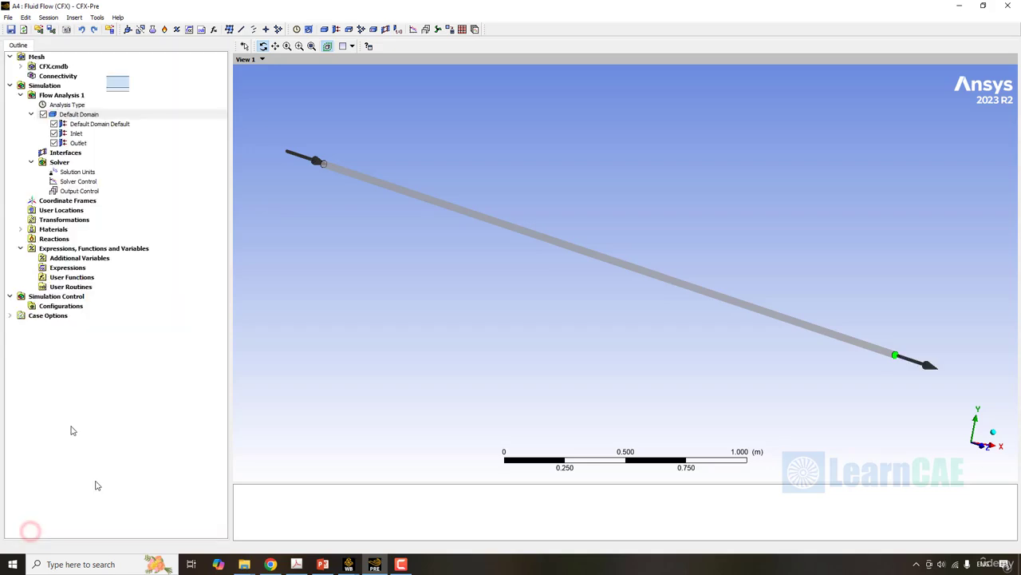
- Insert a new boundary named Wall in the Default Domain, using the Wall boundary type
right_click(80, 115)
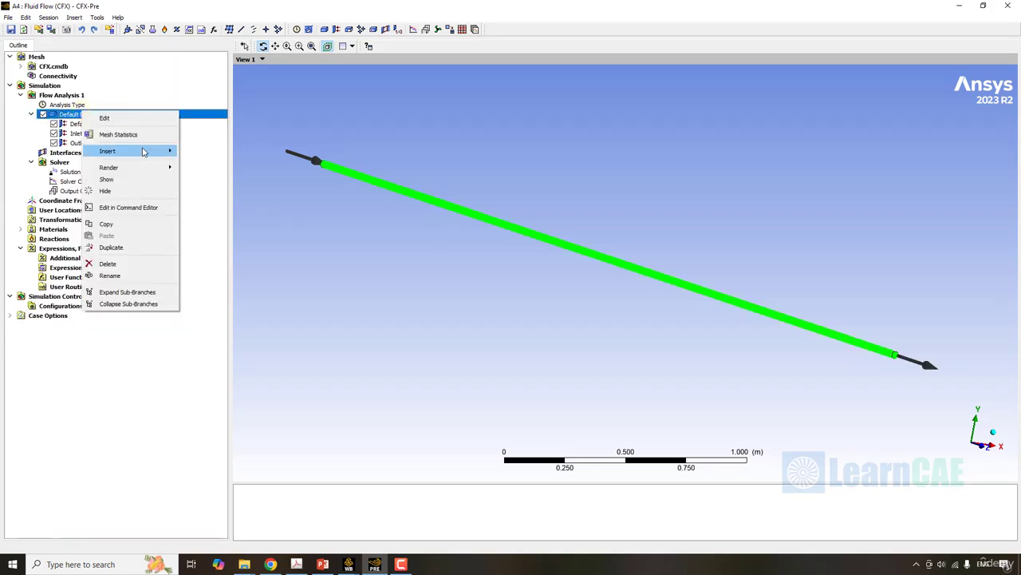
mouse_move(144, 152)
click(201, 152)
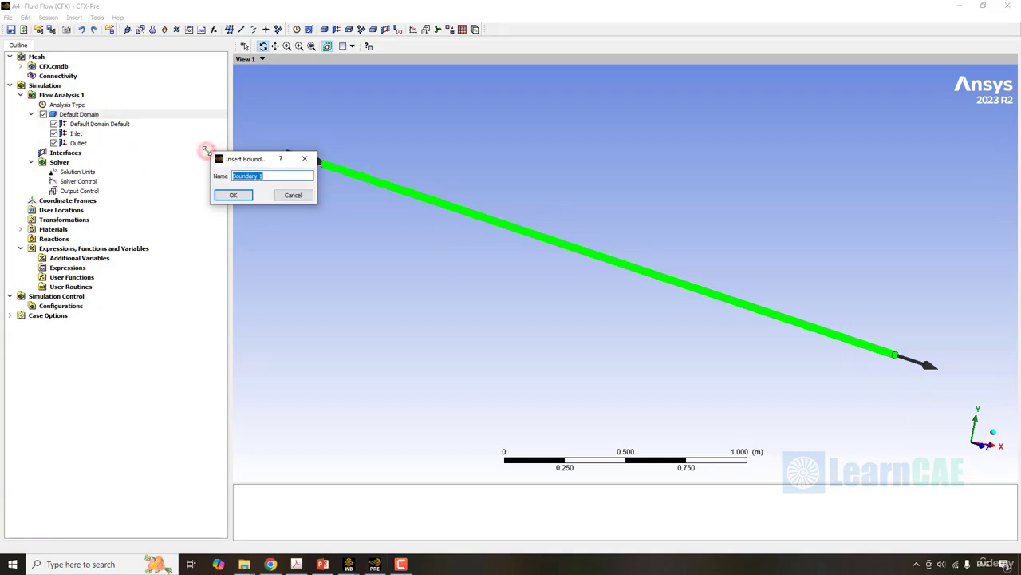
text(Wall)
key(Return)
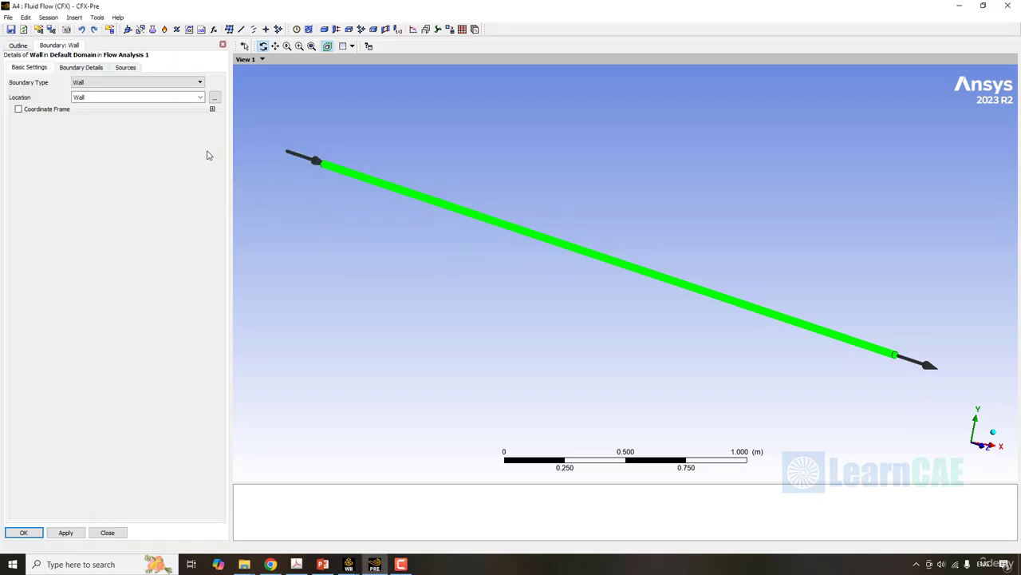
click(112, 83)
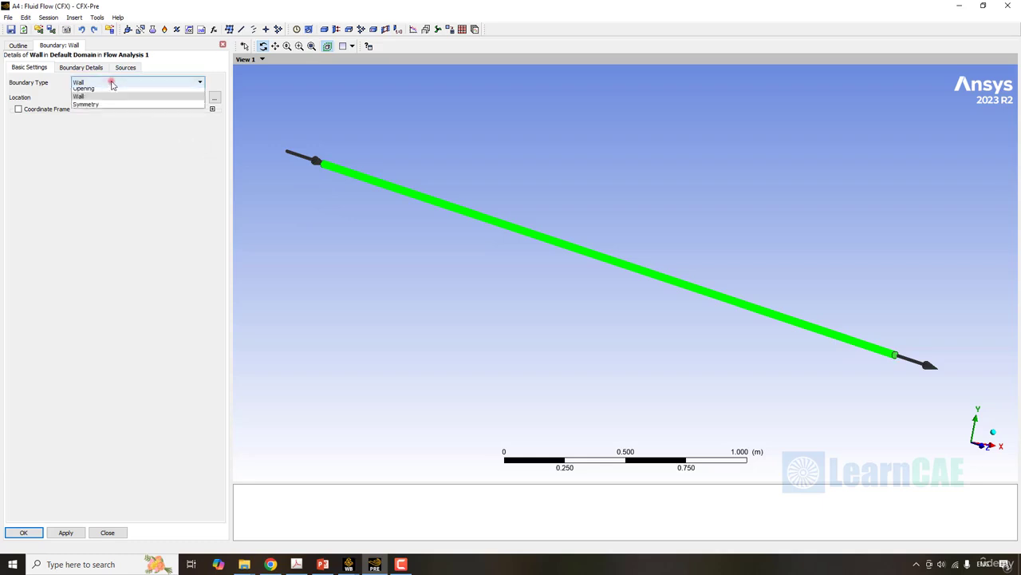
click(112, 83)
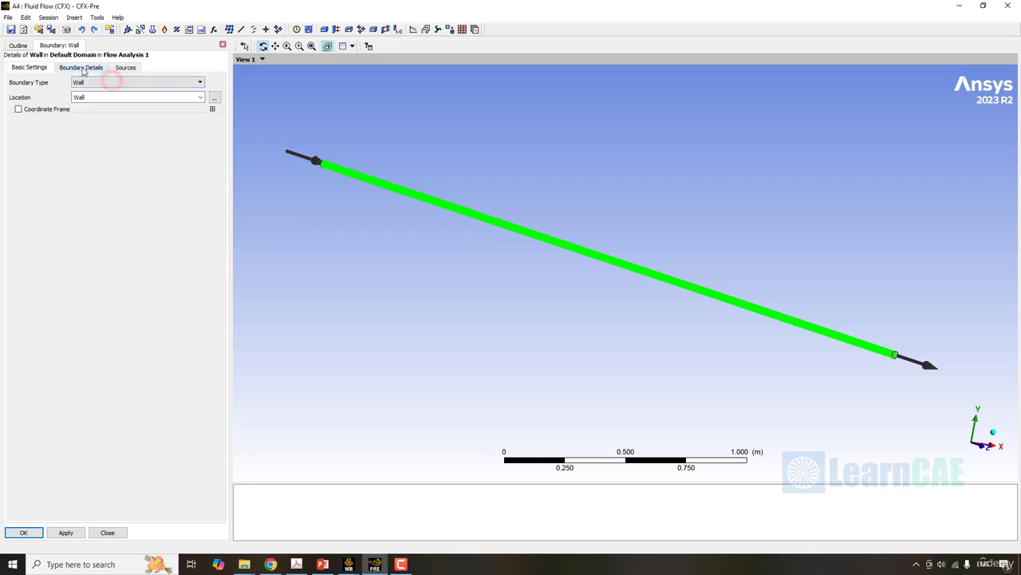
- Set the Wall boundary's heat transfer to a Heat Flux of 73460 W m^-2 and accept the boundary
click(82, 68)
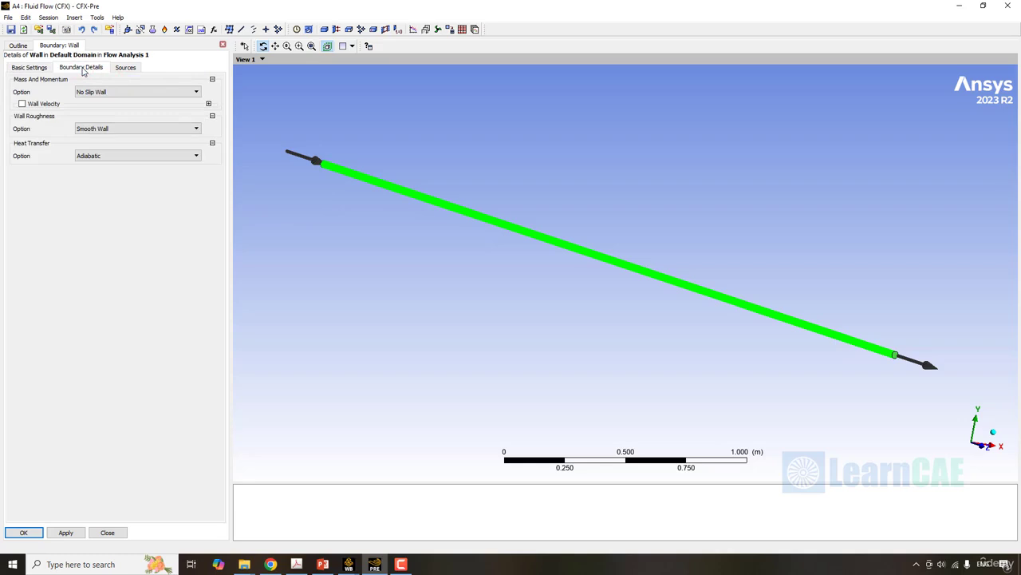
click(119, 158)
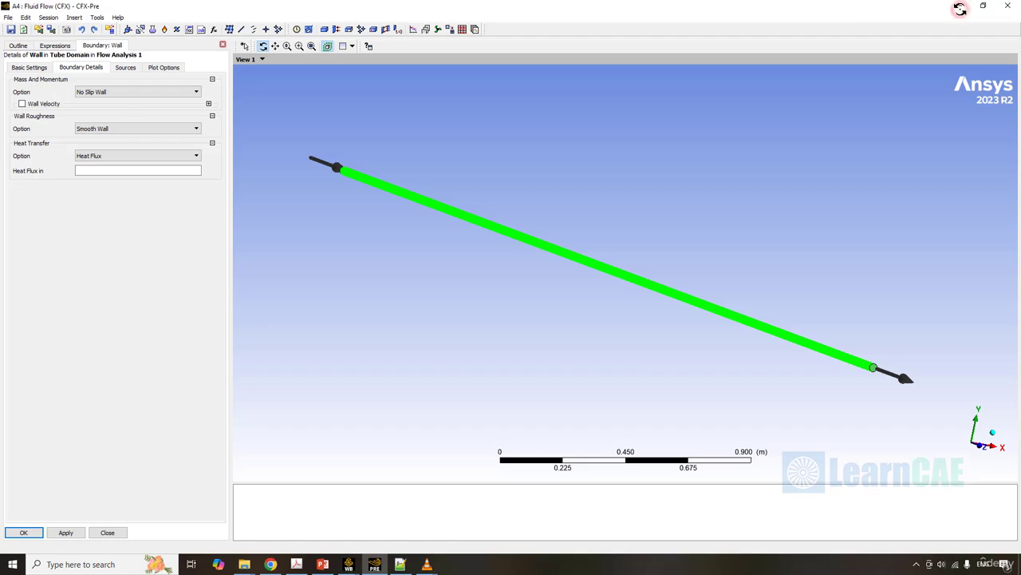
click(118, 171)
text(73)
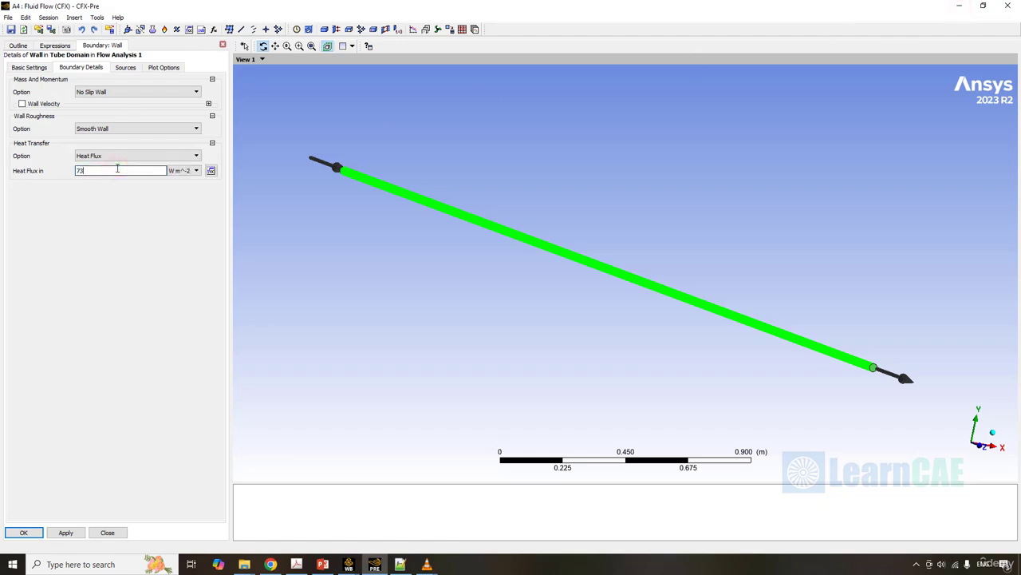
text(460)
click(135, 369)
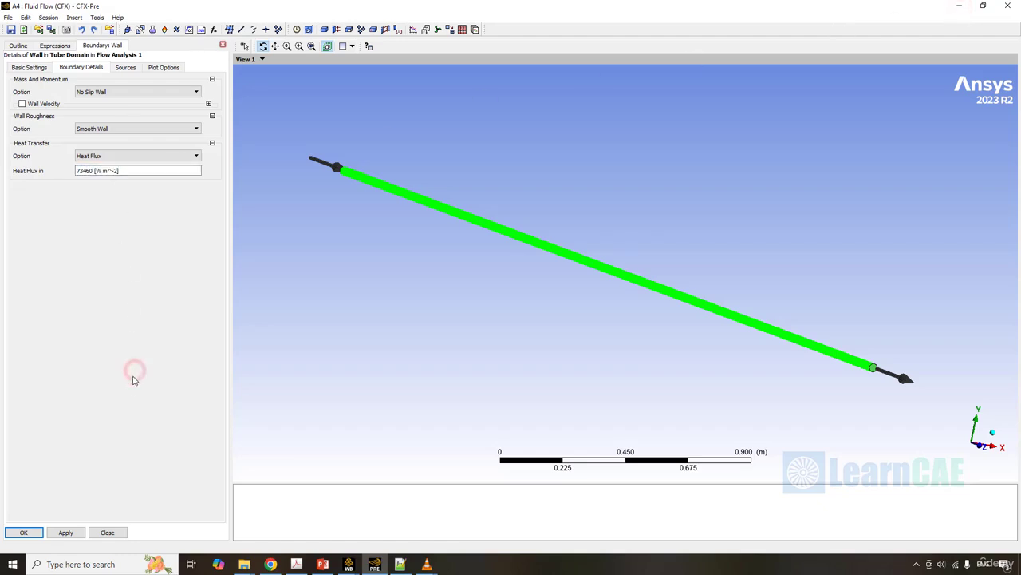
click(65, 532)
click(157, 69)
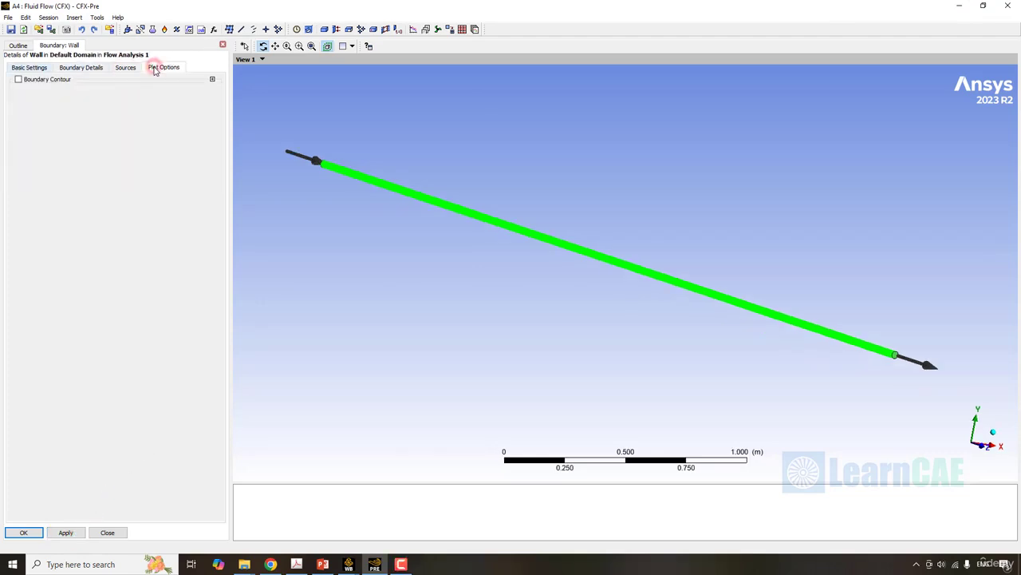
click(28, 67)
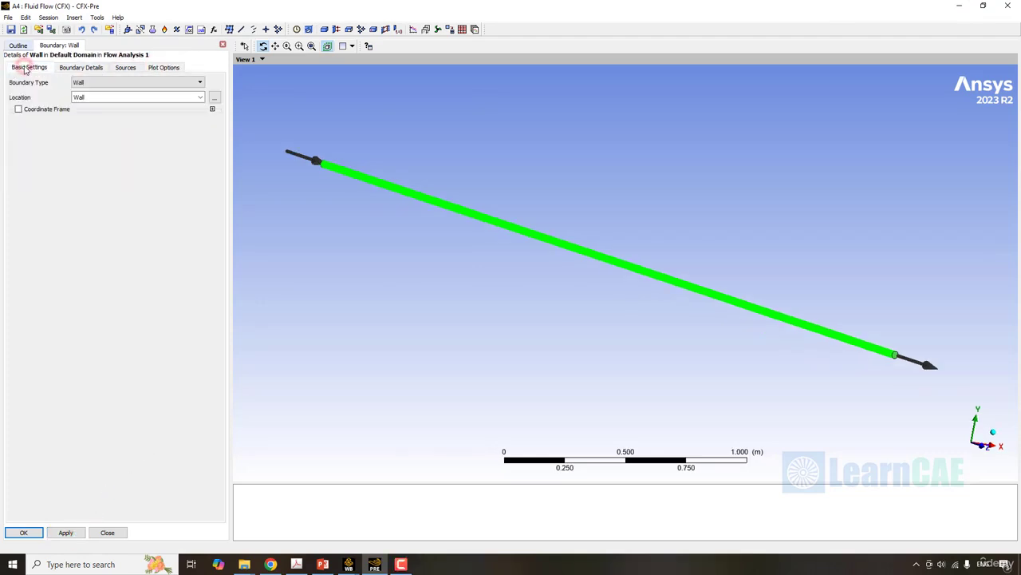
click(23, 533)
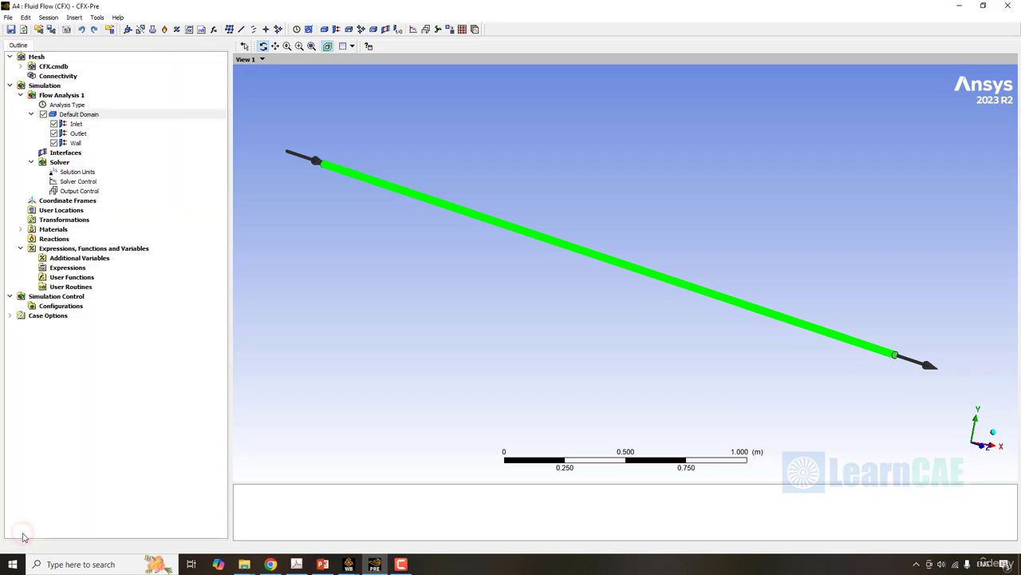
- Rename the Default Domain as Tube Domain
click(78, 123)
click(78, 133)
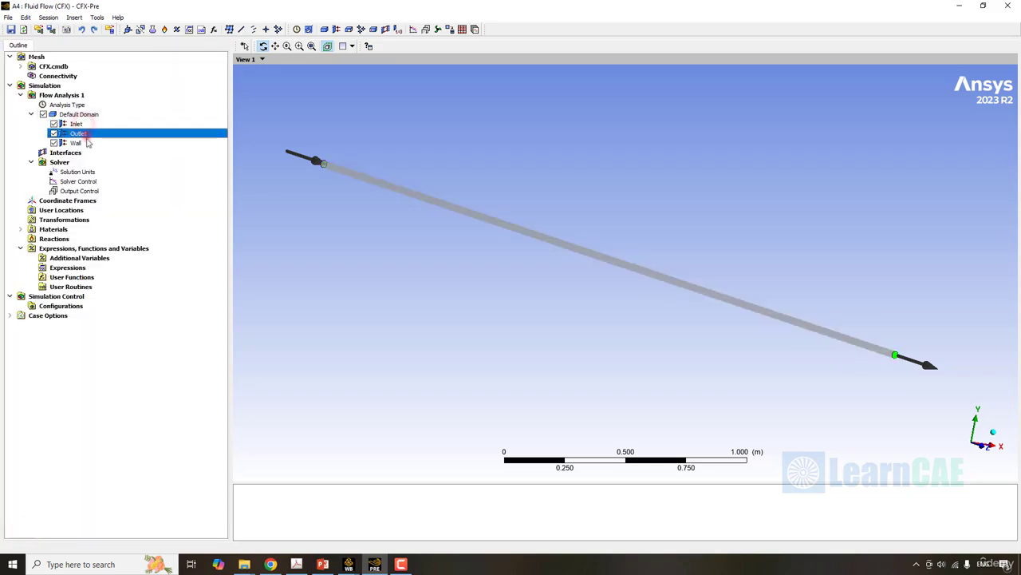
click(80, 143)
right_click(92, 113)
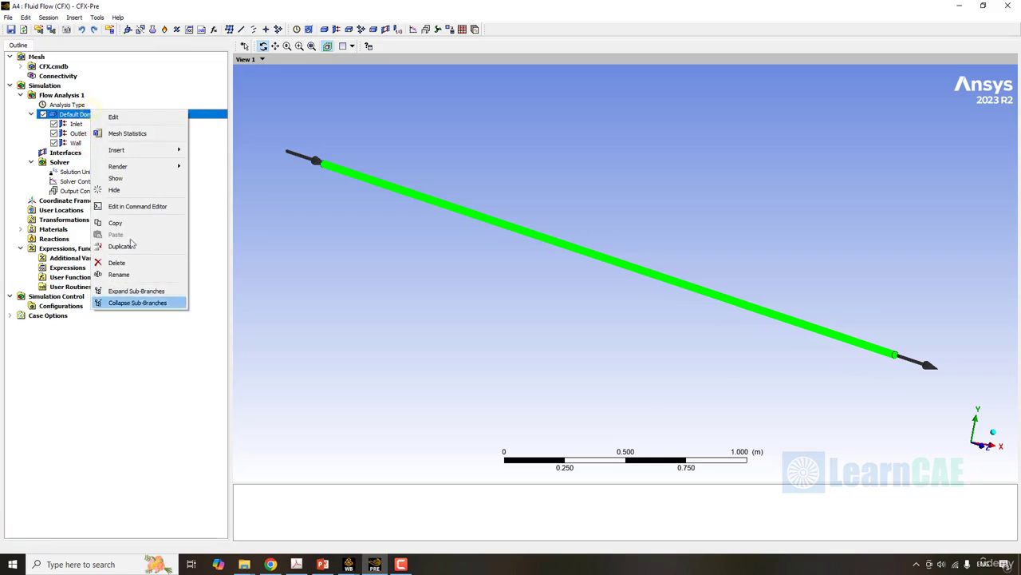
click(141, 275)
text(Tub)
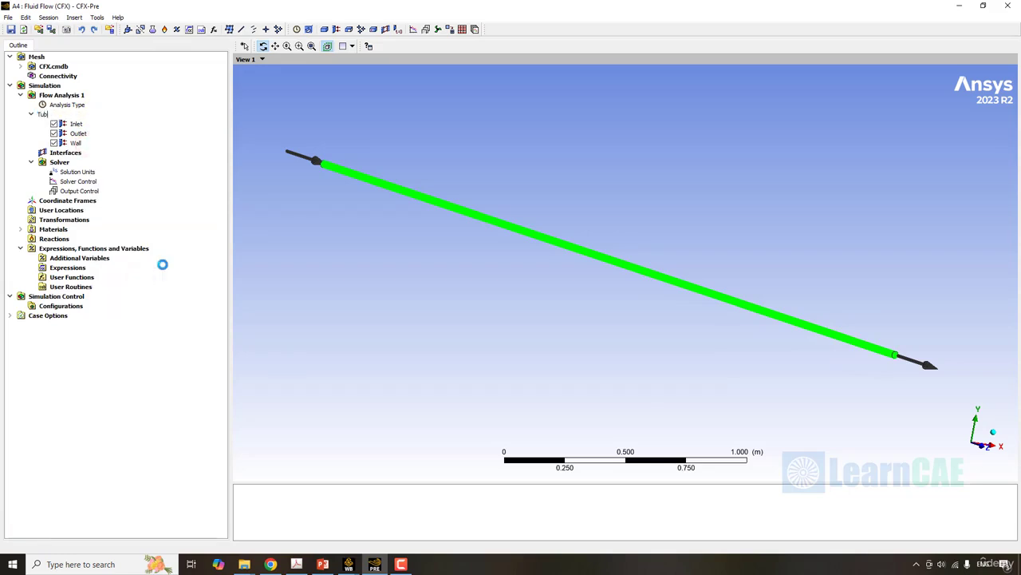
text(e Domain)
key(Return)
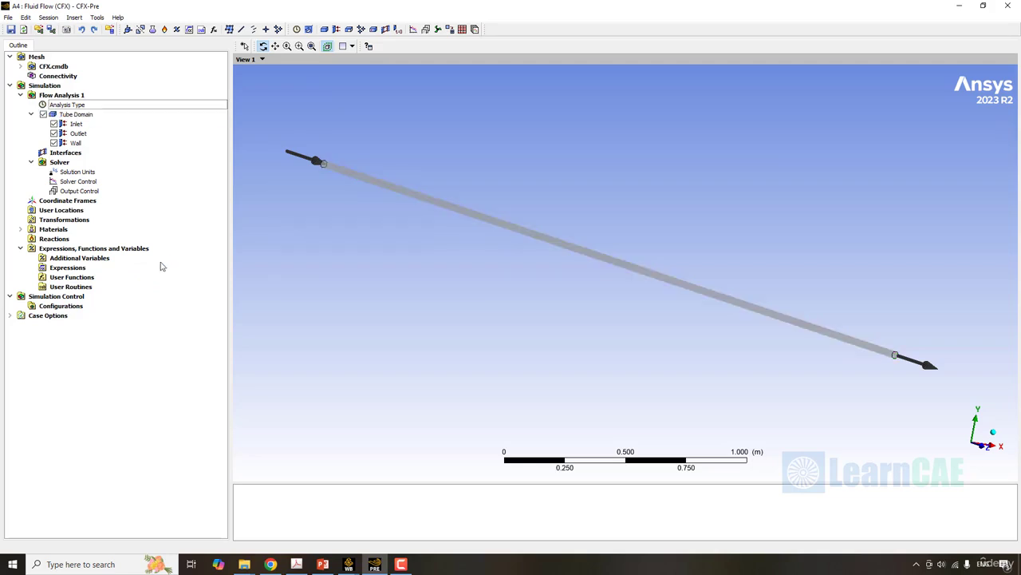
- In the Solver Control settings, use High Resolution for both the advection scheme and the turbulence numerics
double_click(78, 182)
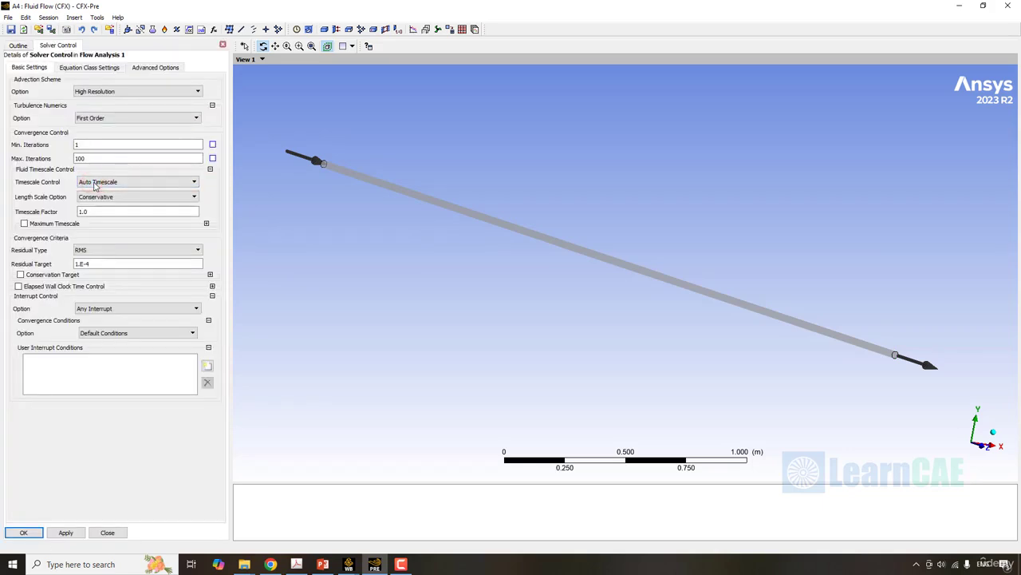
click(120, 92)
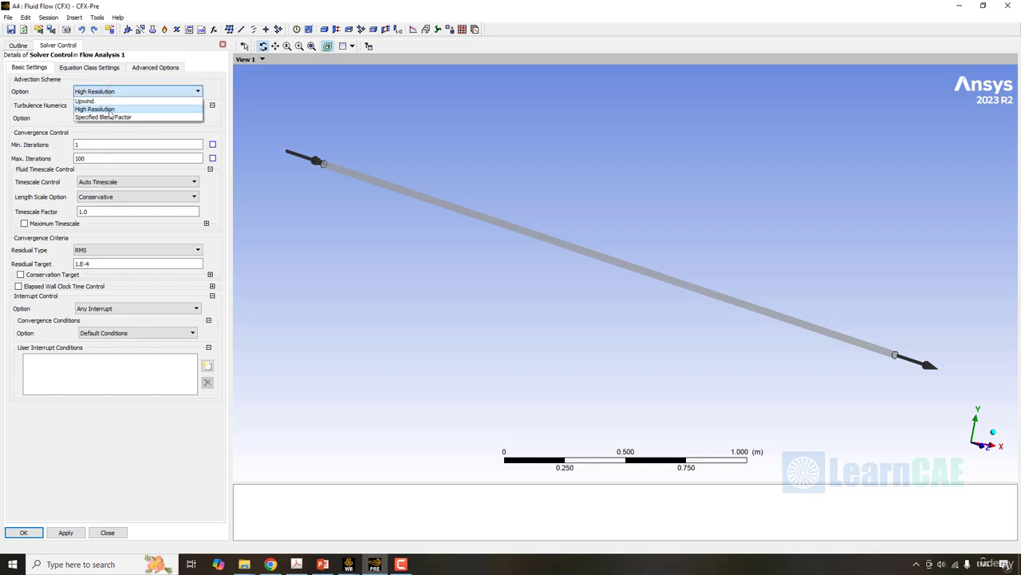
click(109, 109)
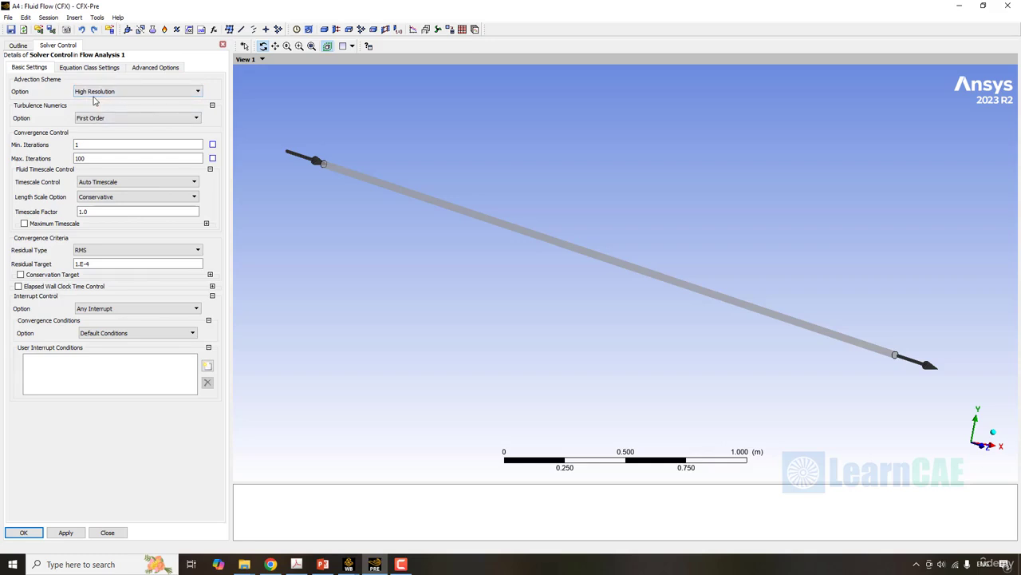
click(110, 118)
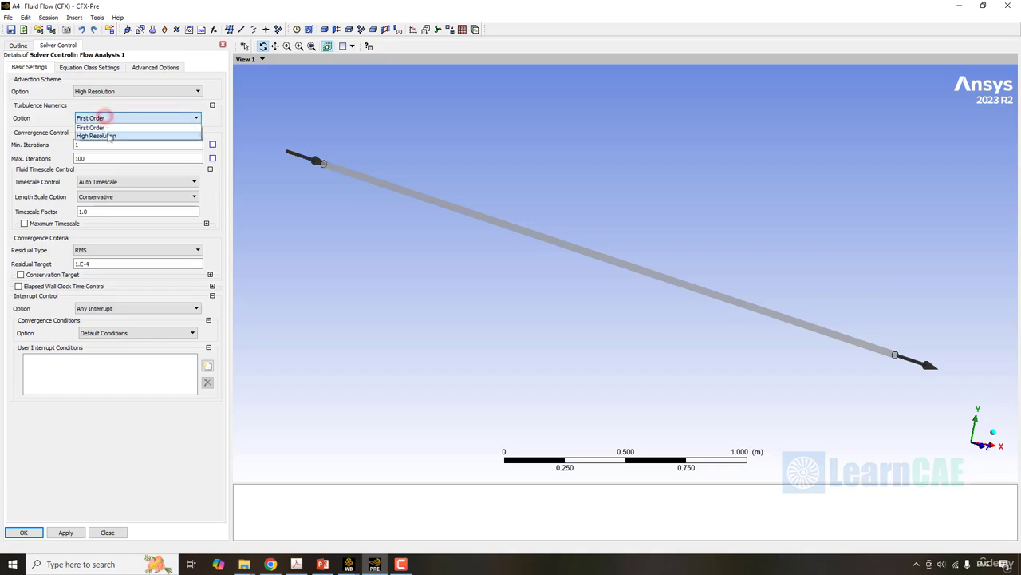
click(108, 132)
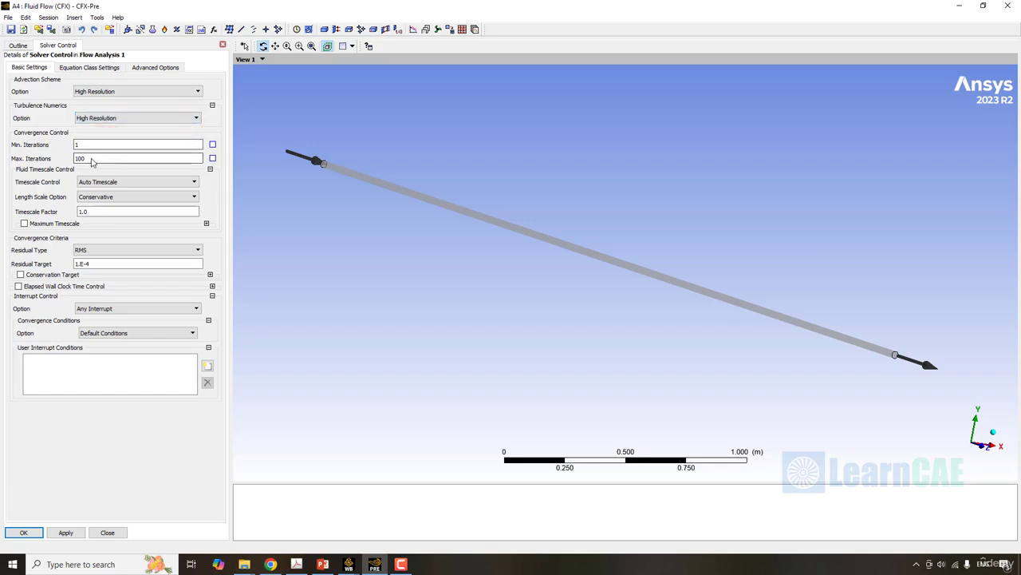
- Set the solver's maximum number of iterations to 400
double_click(91, 158)
text(4)
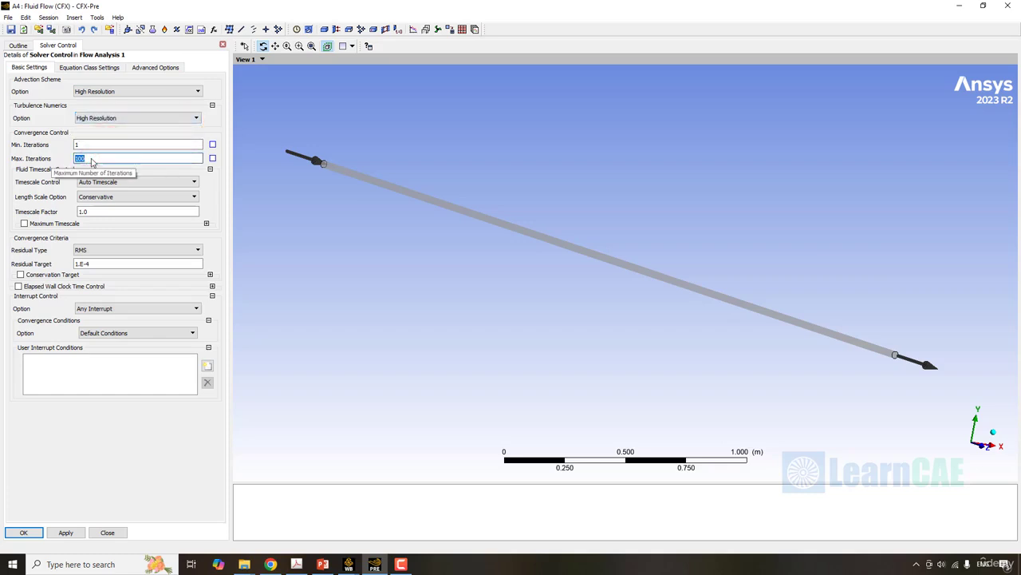
text(00)
key(Return)
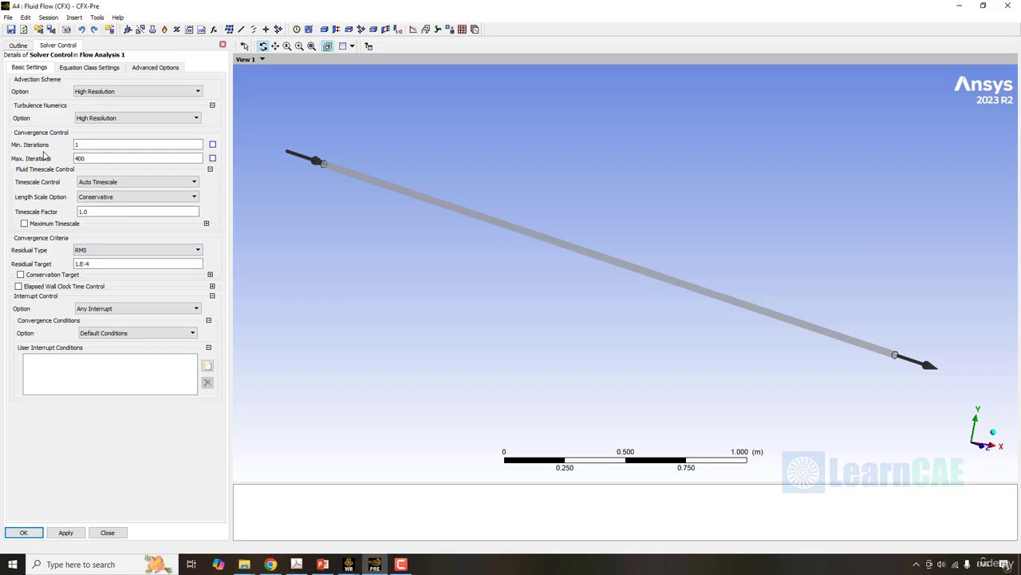
- Set the residual target to 0.000001 with the RMS residual type and accept the solver control settings
double_click(118, 264)
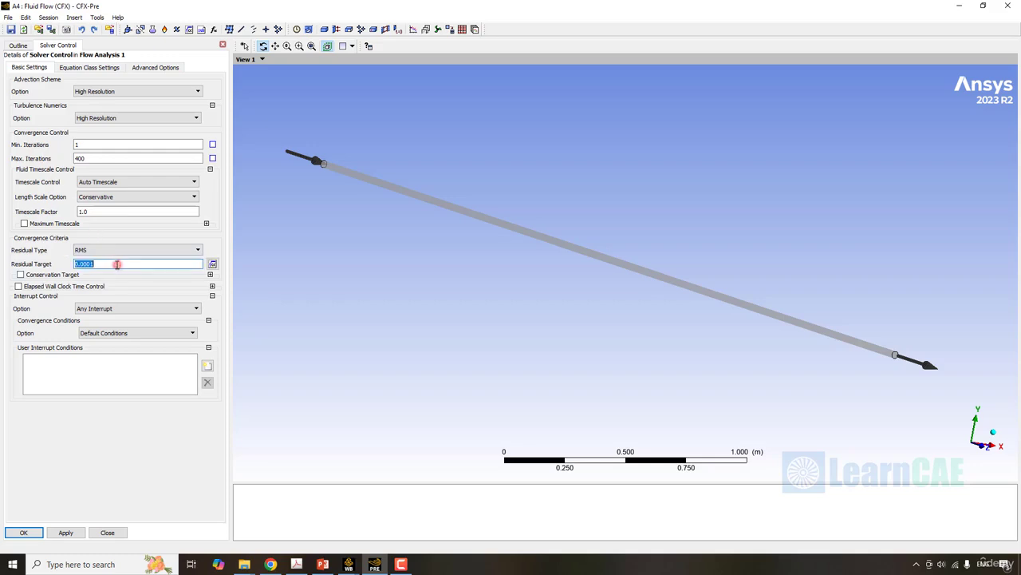
text(0.000100)
click(133, 455)
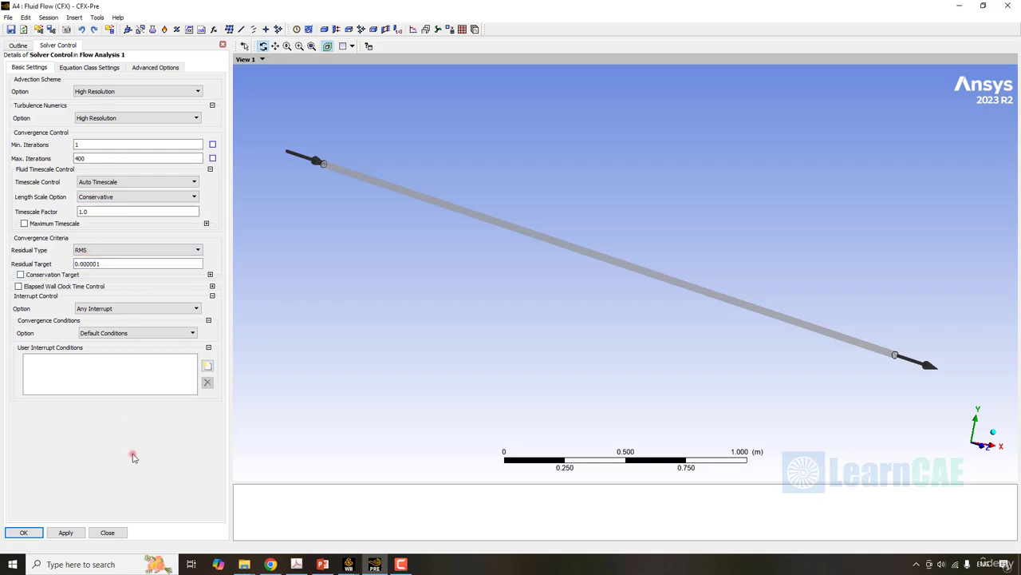
click(110, 252)
click(108, 251)
click(25, 533)
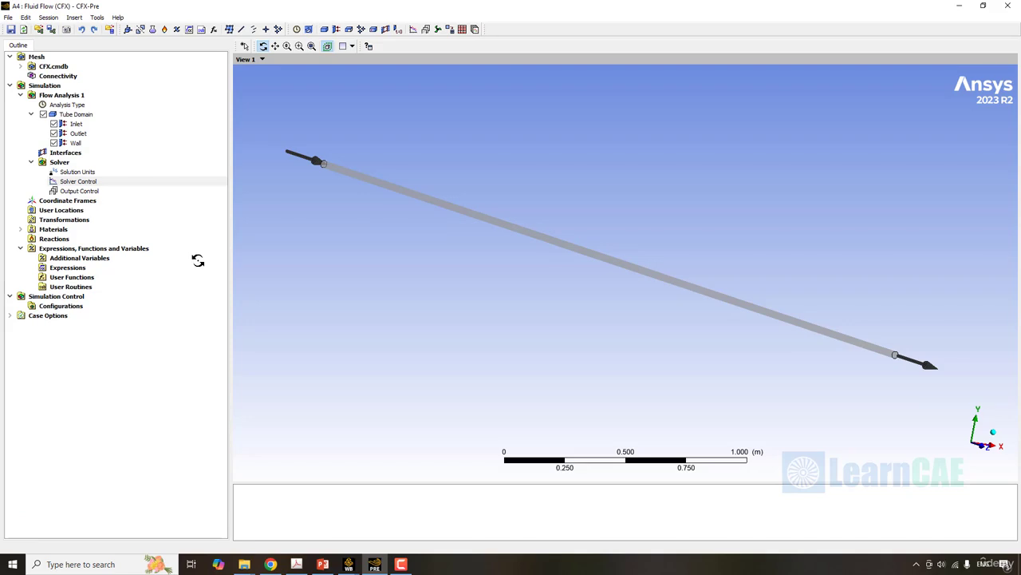
- Insert a new expression named Temperature Exit
right_click(79, 269)
mouse_move(104, 278)
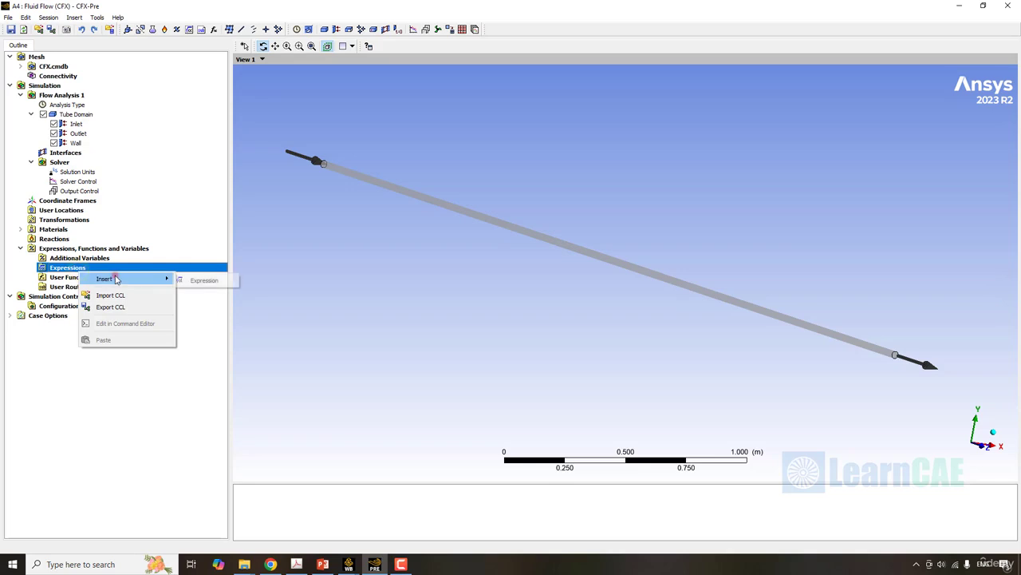
click(217, 283)
text(Tempe)
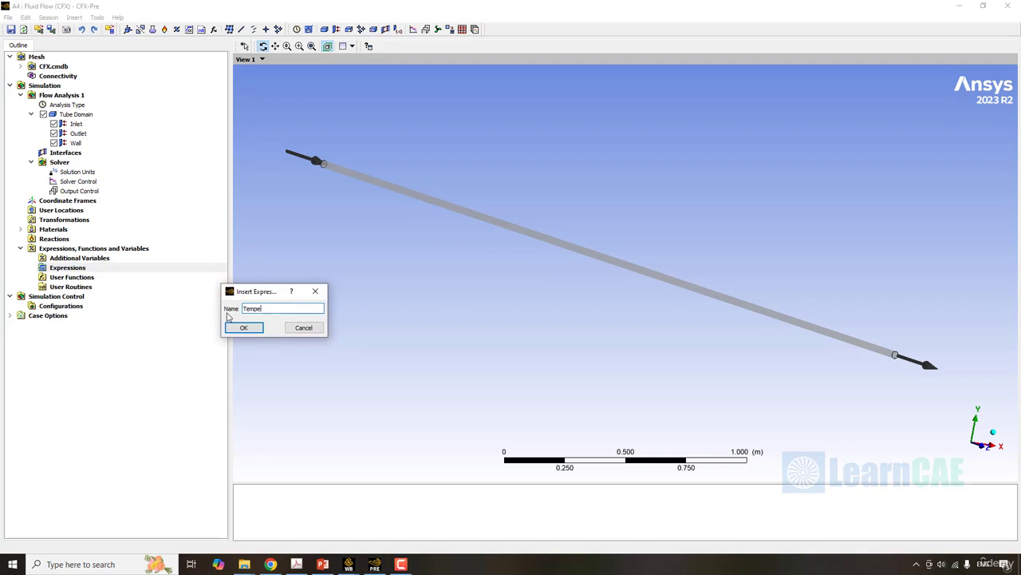
text(rature Exit)
key(Return)
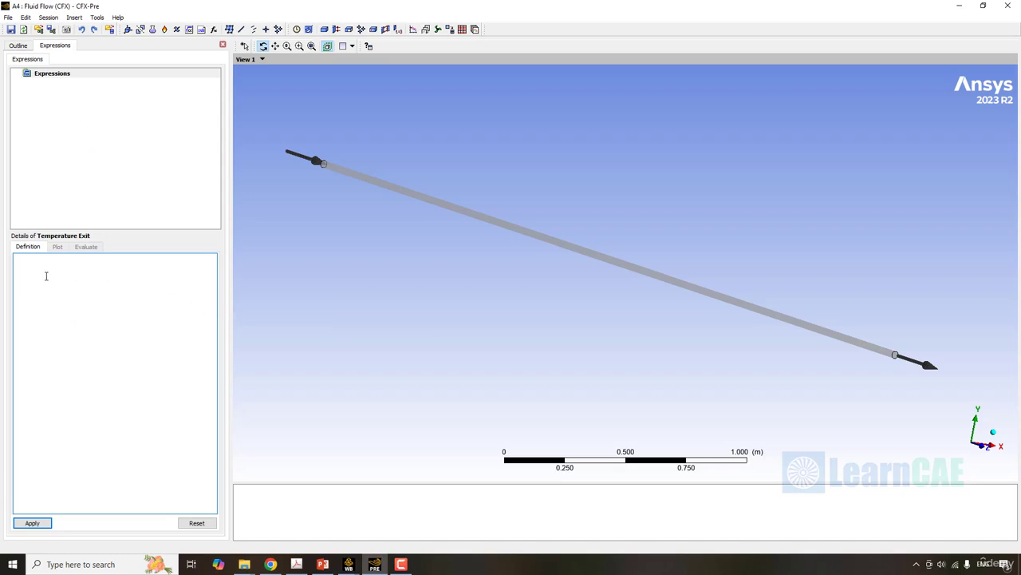
- Begin the expression's definition with the locator-based massFlowAve function, using the Temperature variable as its argument
right_click(46, 276)
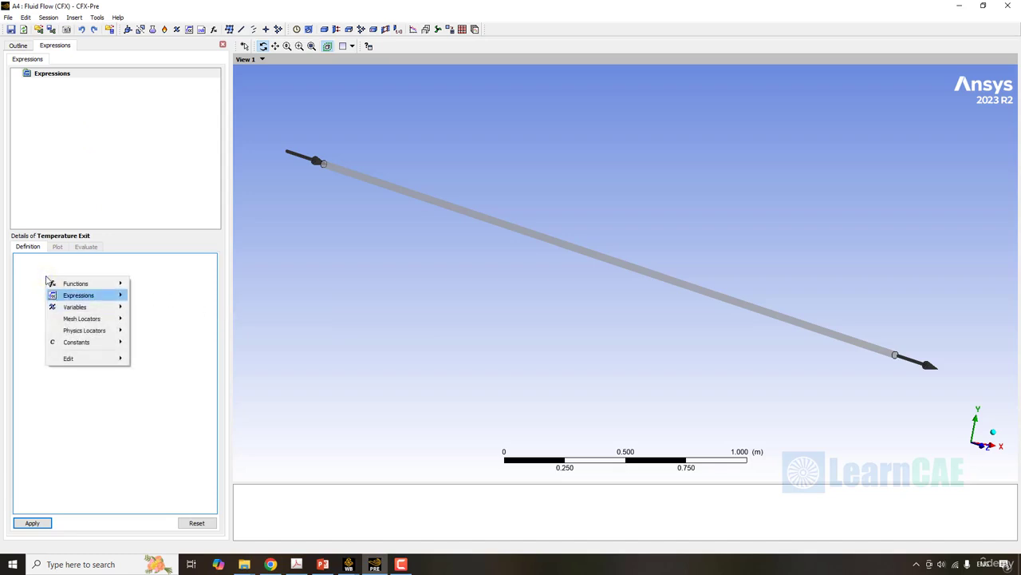
mouse_move(78, 284)
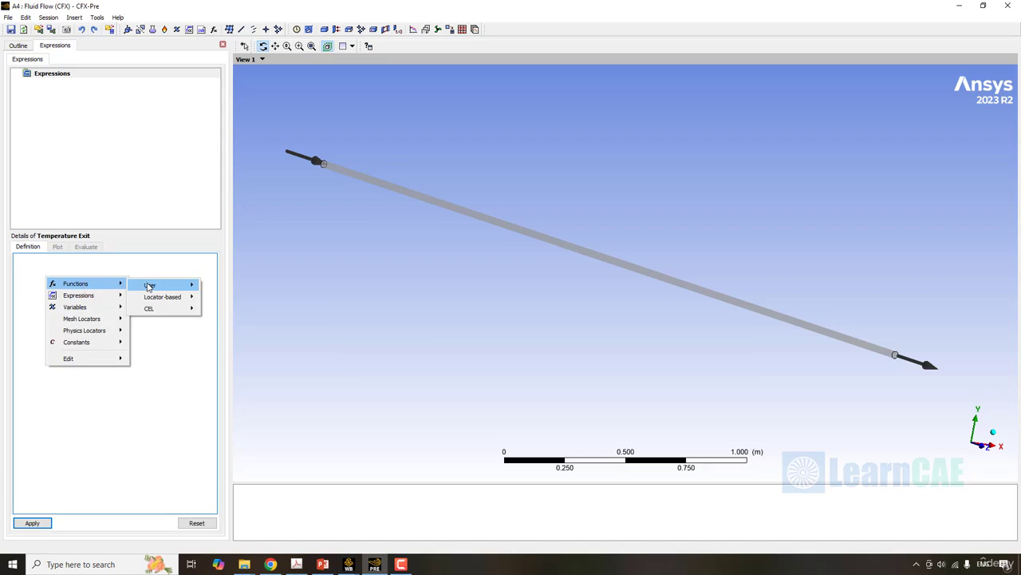
mouse_move(162, 296)
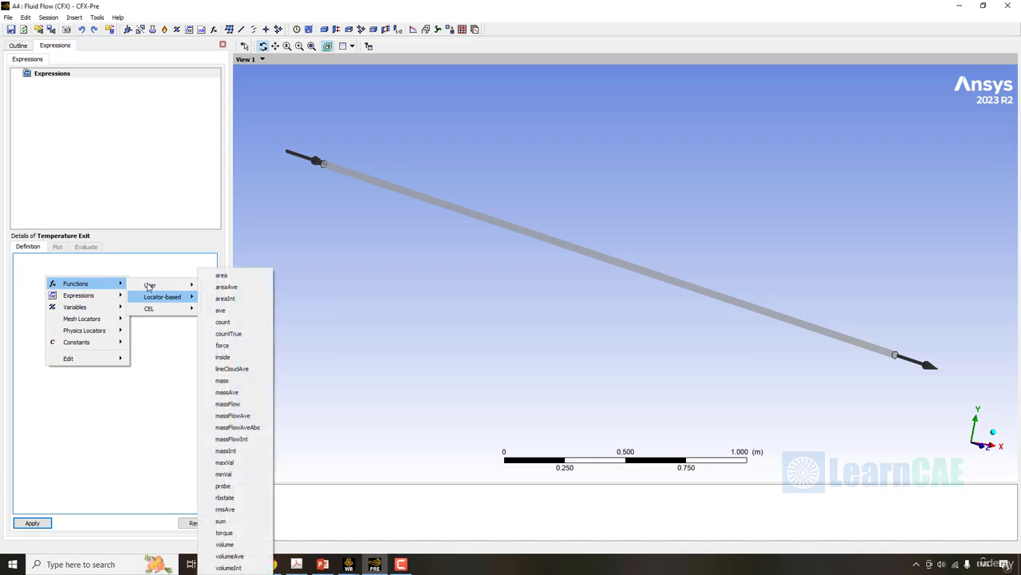
click(231, 415)
right_click(58, 275)
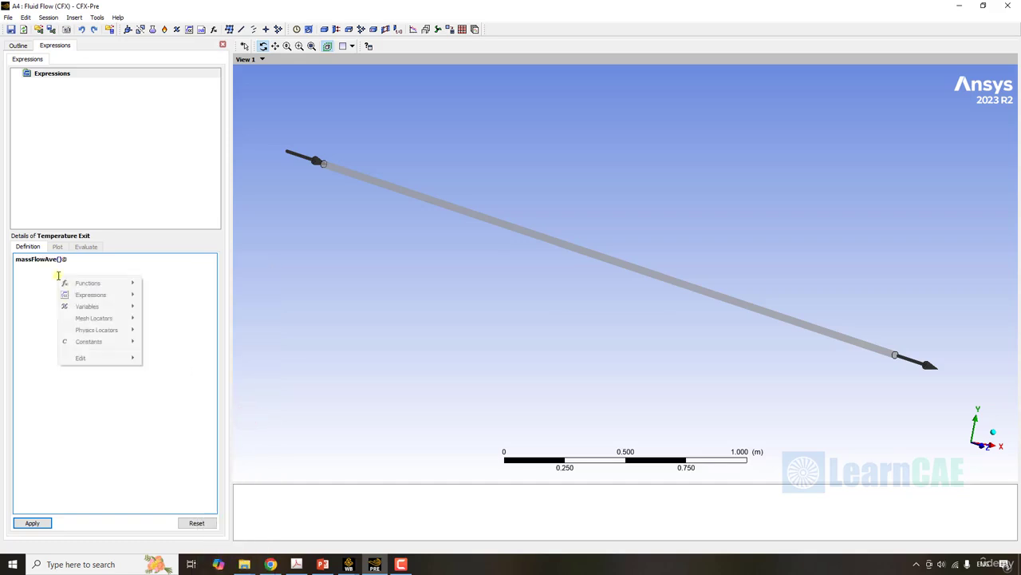
mouse_move(115, 309)
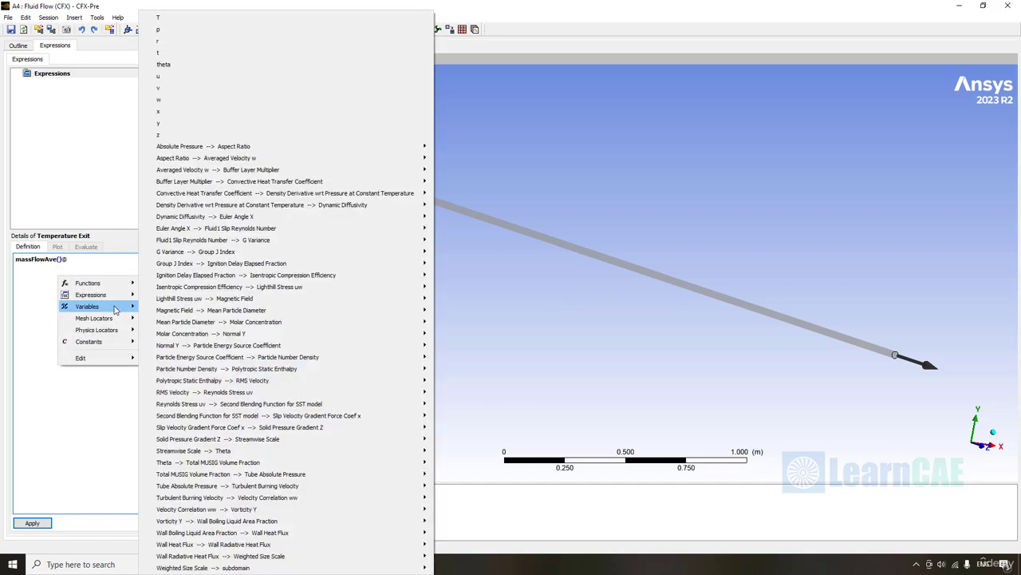
mouse_move(257, 466)
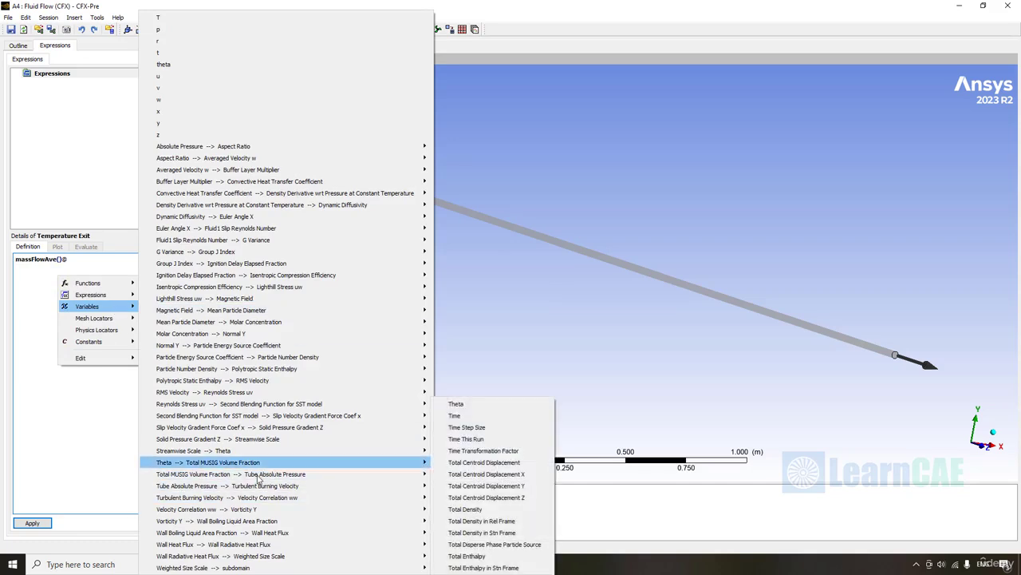
mouse_move(379, 451)
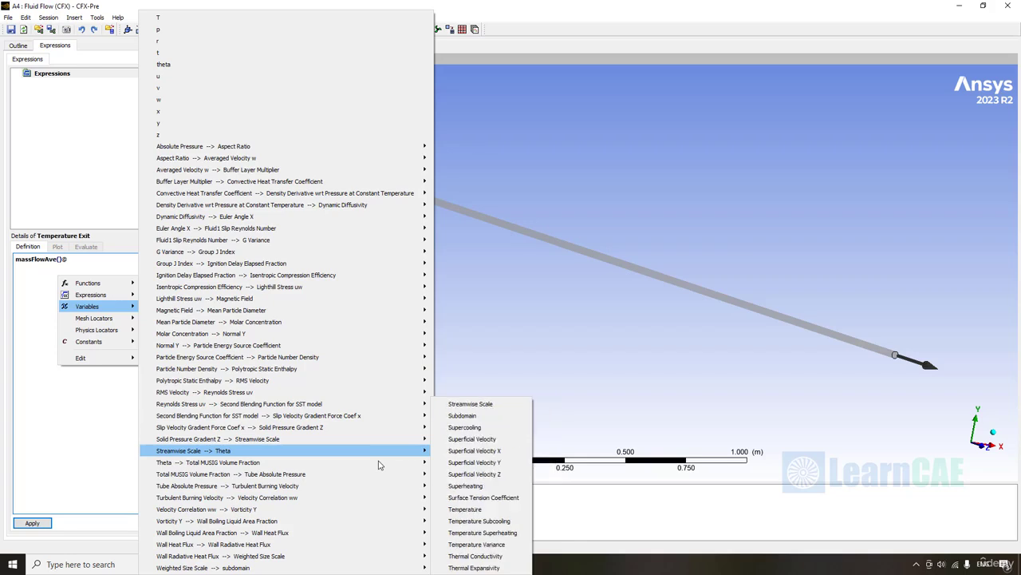
click(486, 511)
- Add the Outlet boundary as the 2D physics locator of the massFlowAve expression
right_click(106, 259)
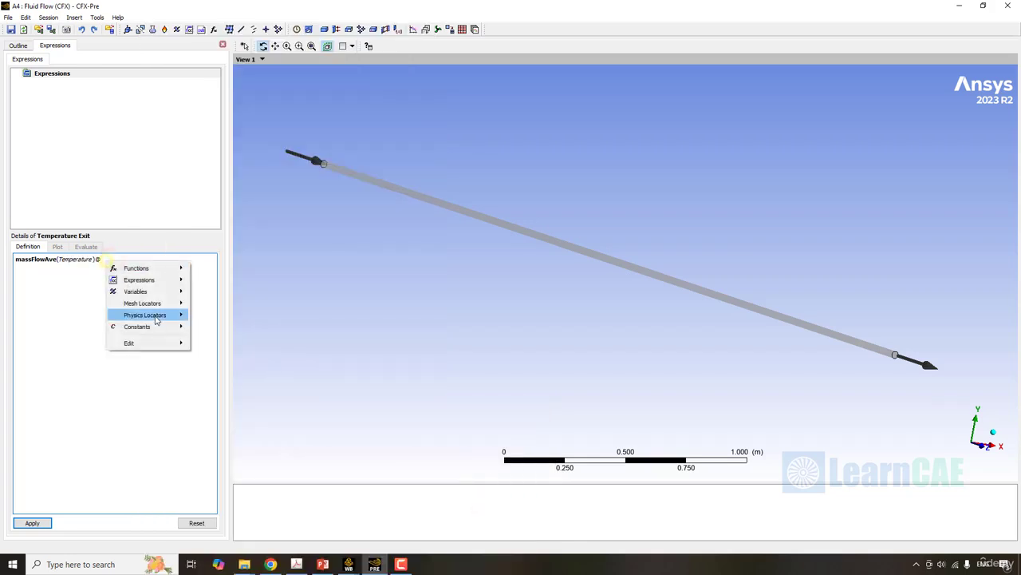
mouse_move(156, 320)
mouse_move(209, 316)
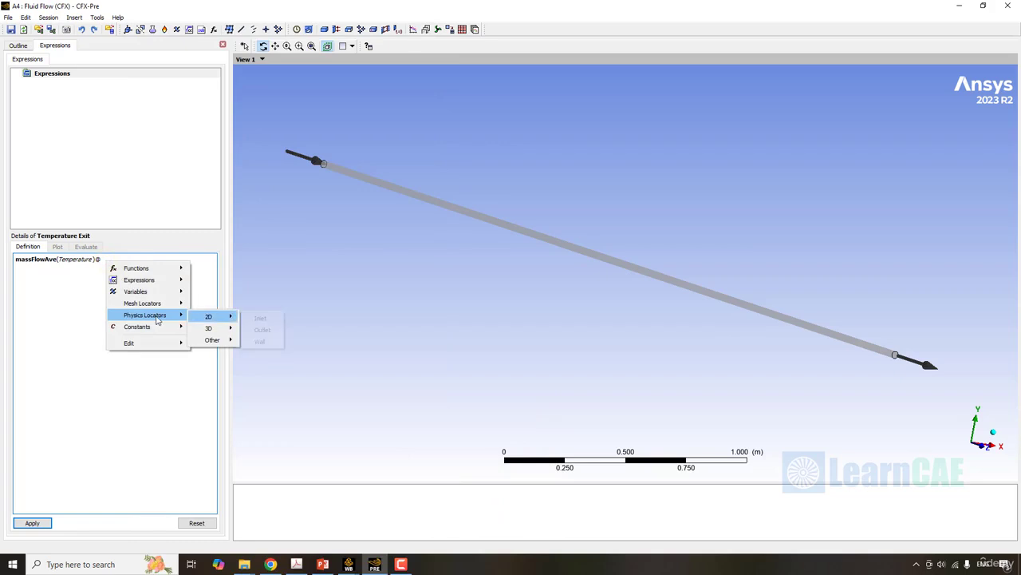
click(280, 331)
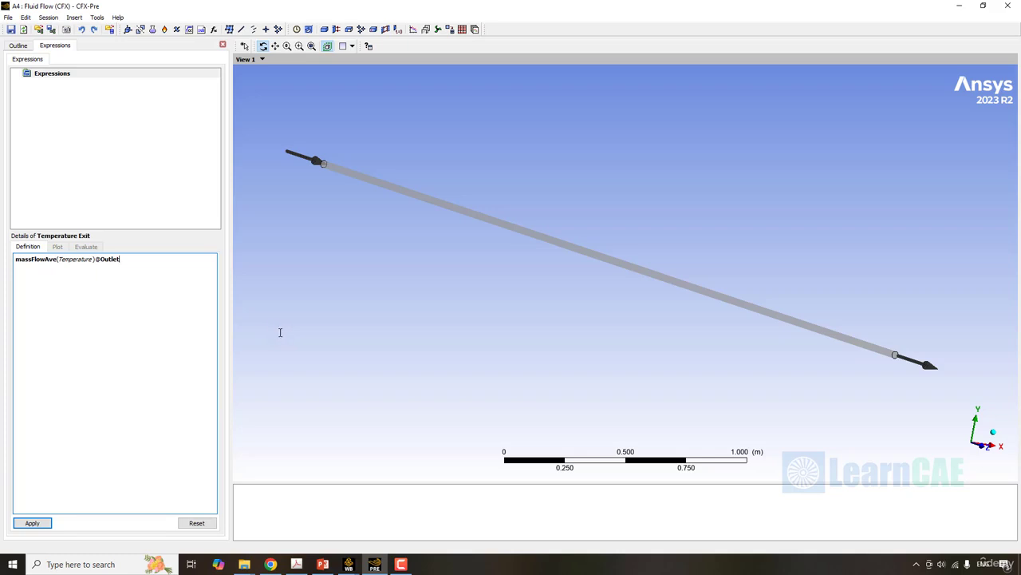
- Apply the mass-flow-averaged outlet temperature definition to the Temperature Exit expression and close the expression editor
click(38, 522)
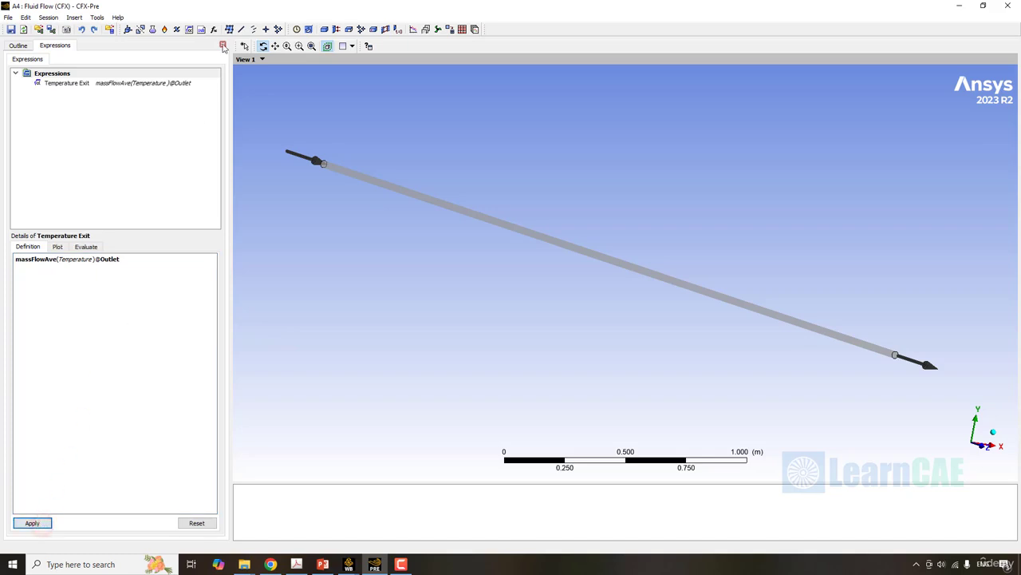
click(223, 46)
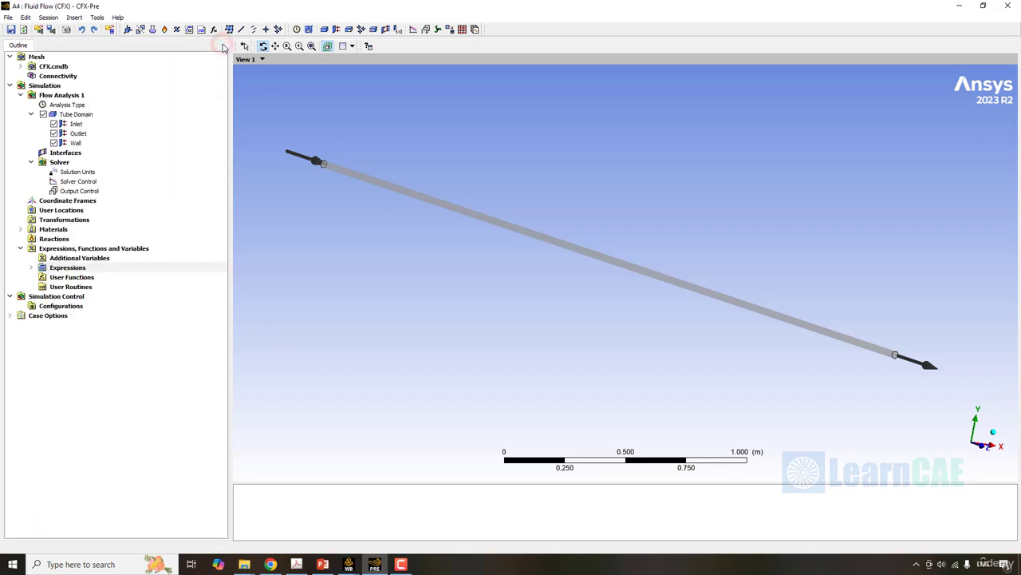
- Enable monitor objects in the Output Control settings and add a monitor point named Temp Exit
click(90, 192)
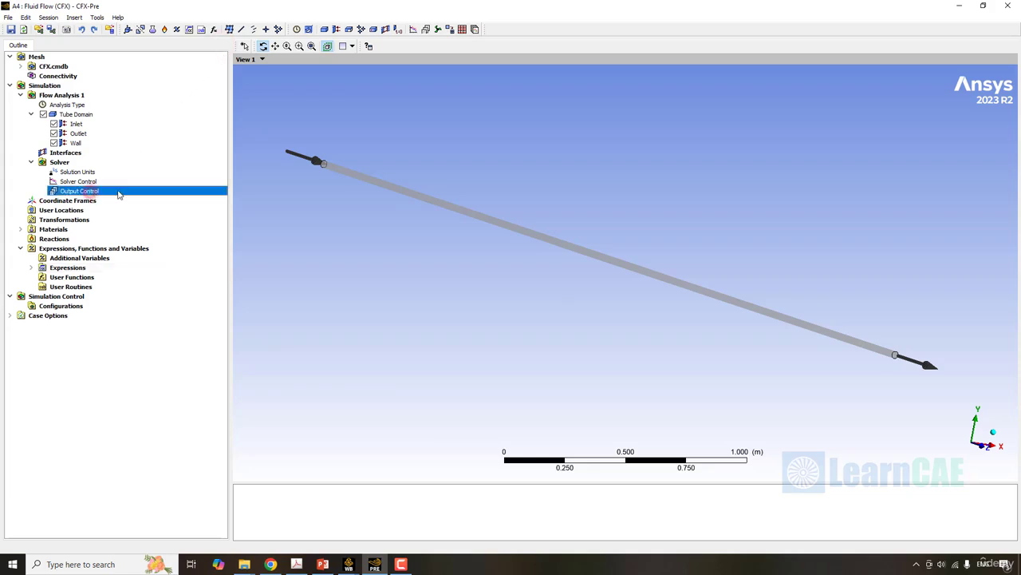
double_click(118, 194)
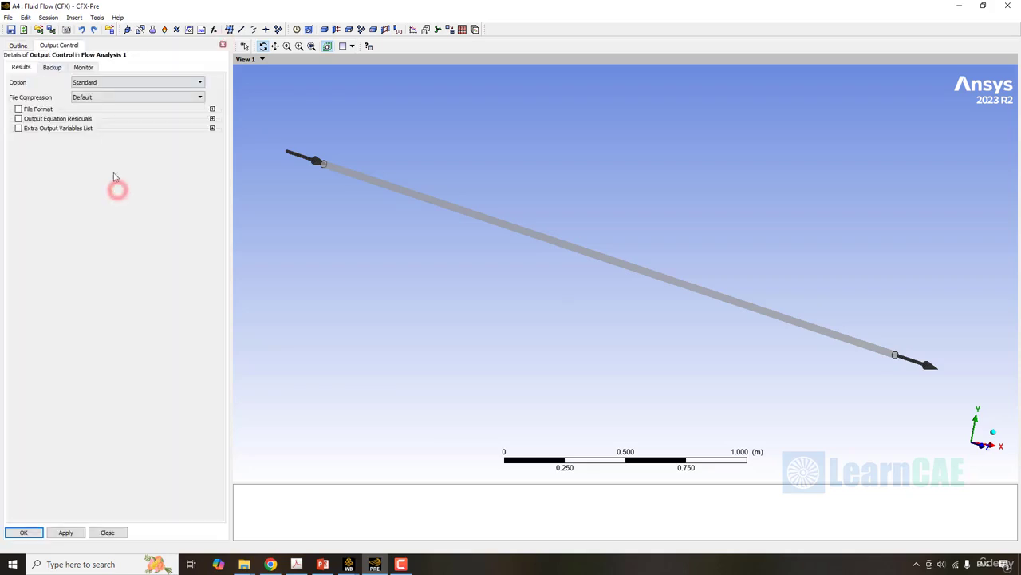
click(85, 67)
click(46, 79)
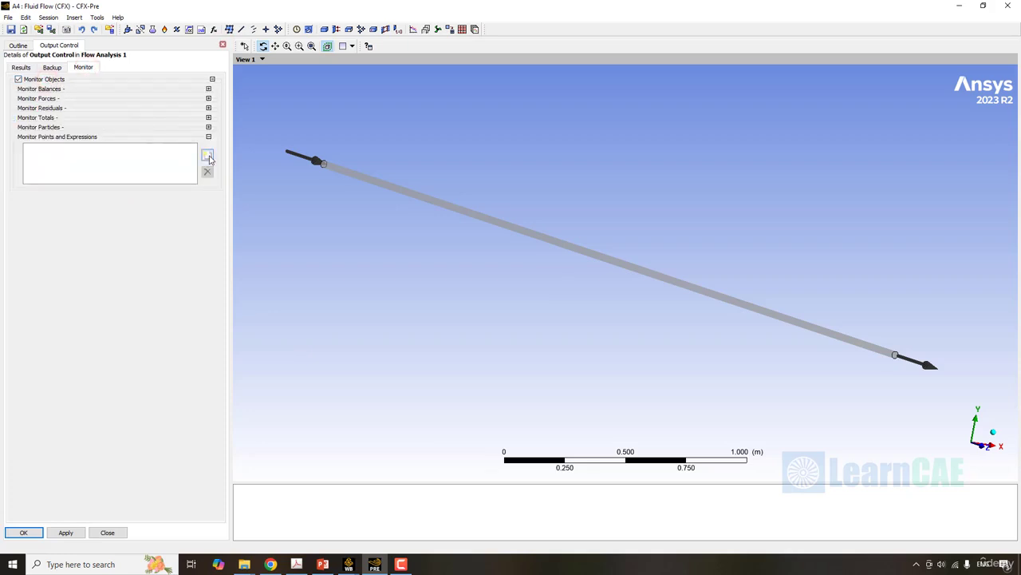
click(207, 156)
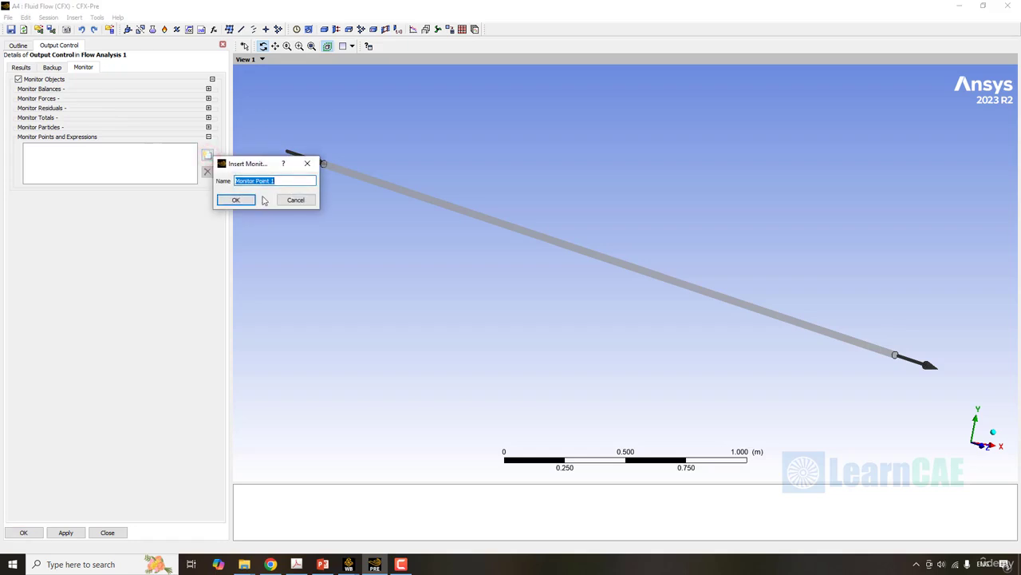
text(Temp Exit)
click(234, 201)
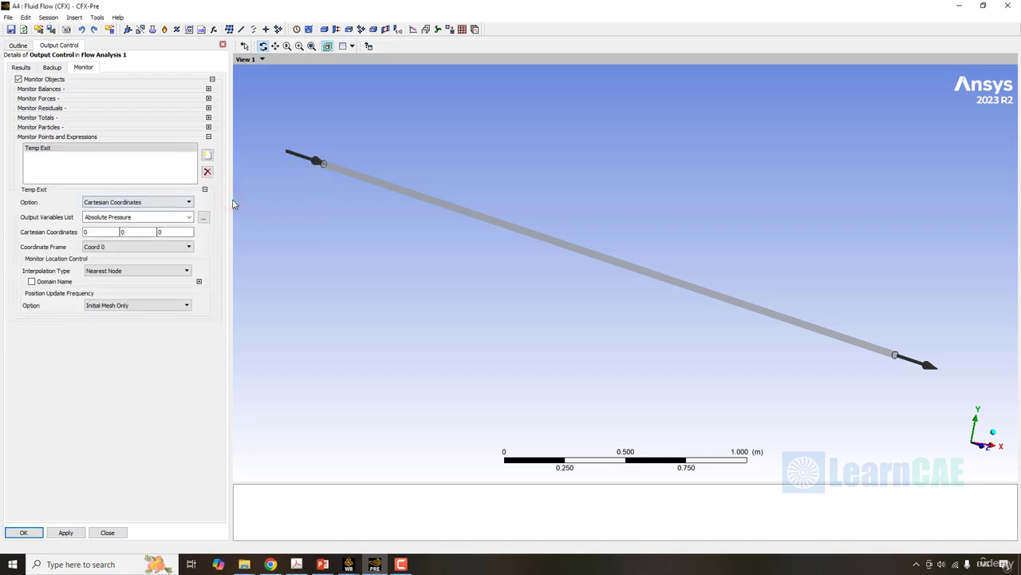
- Define the Temp Exit monitor by the Expression option using the Temperature Exit expression, and accept the output control settings
click(130, 202)
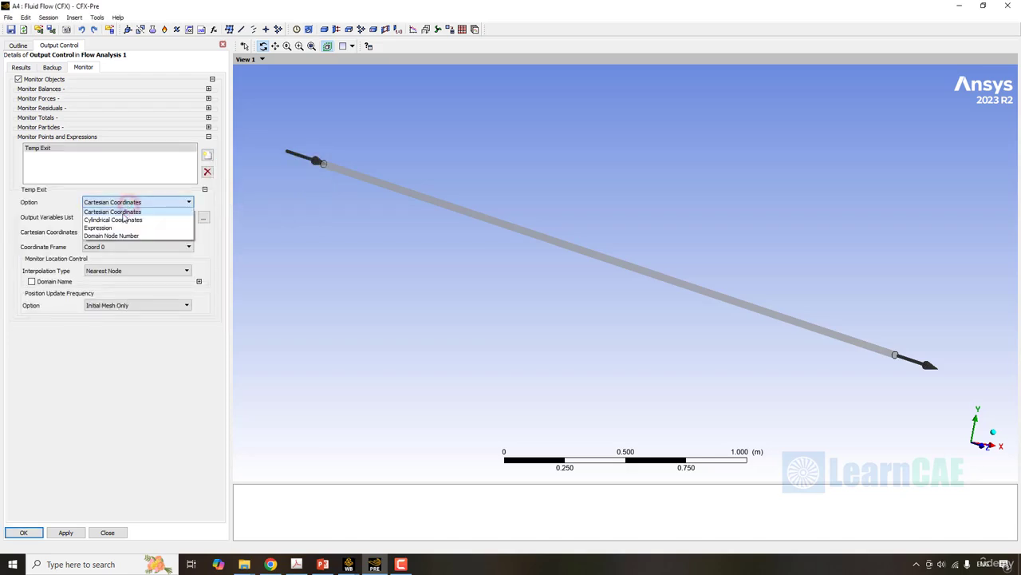
click(115, 228)
click(104, 216)
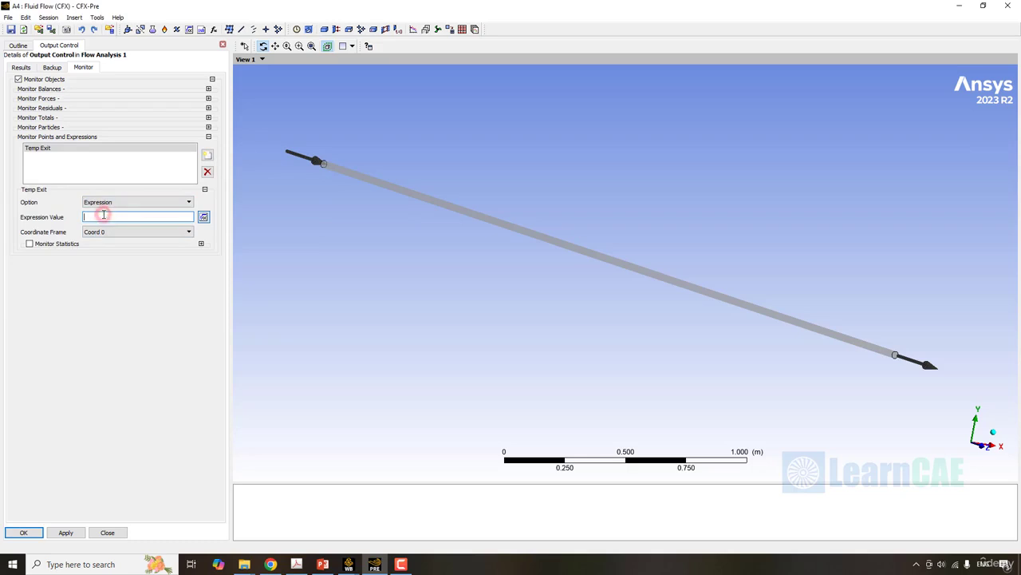
right_click(167, 219)
mouse_move(201, 239)
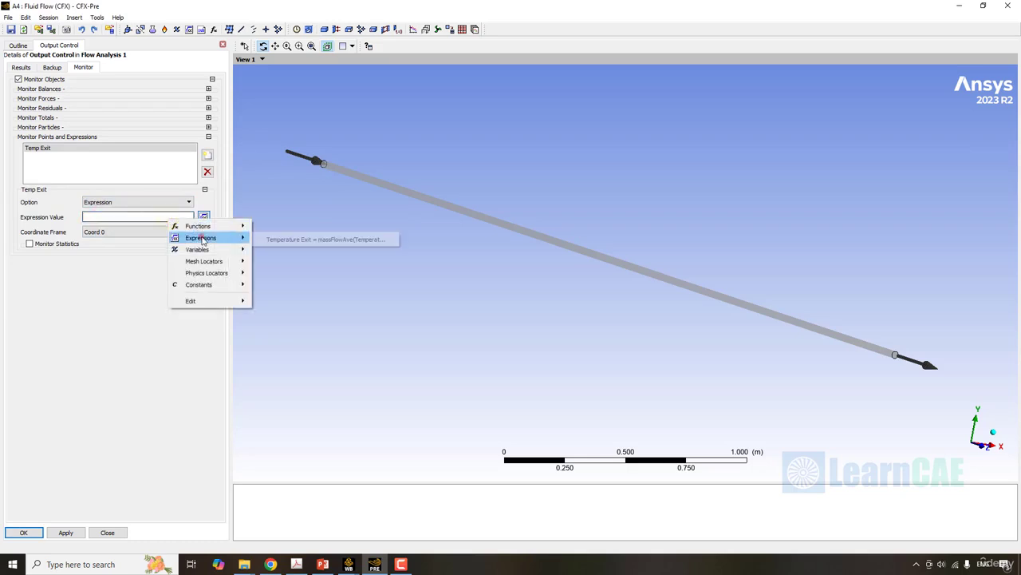
click(293, 241)
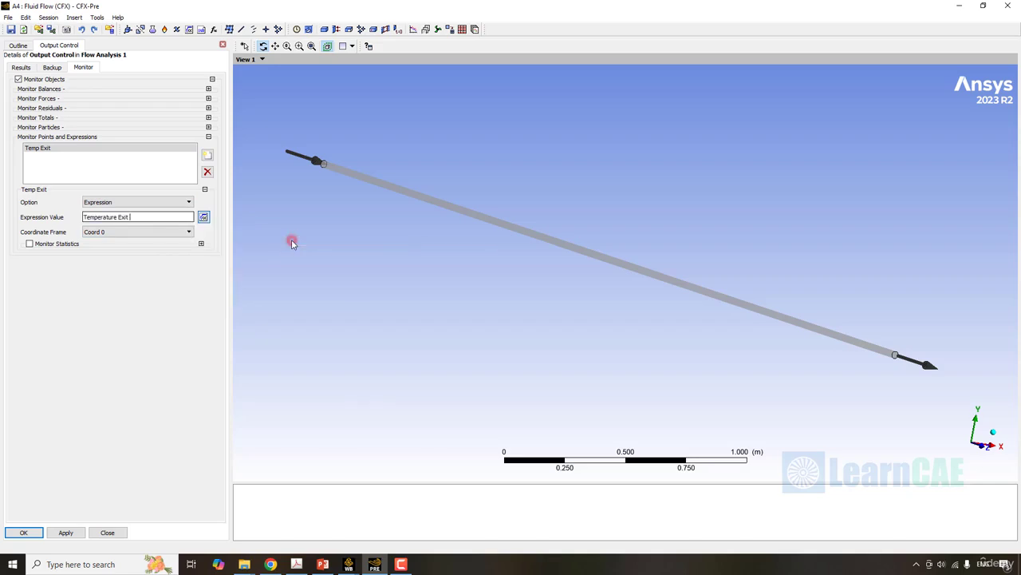
click(23, 533)
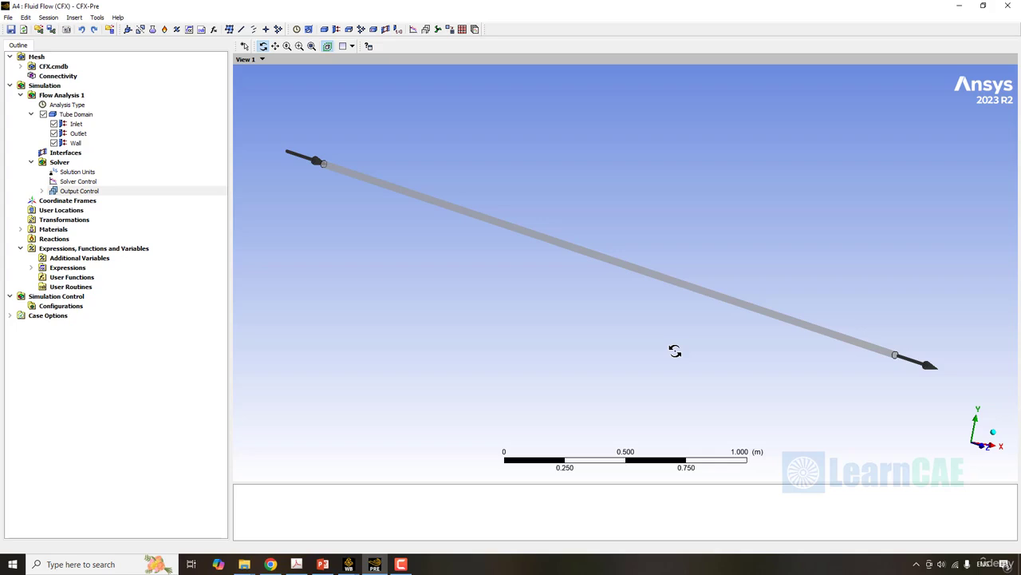
- Switch to the Workbench project and open the Solution cell of the Fluid Flow (CFX) system in CFX-Solver Manager
click(959, 9)
right_click(206, 165)
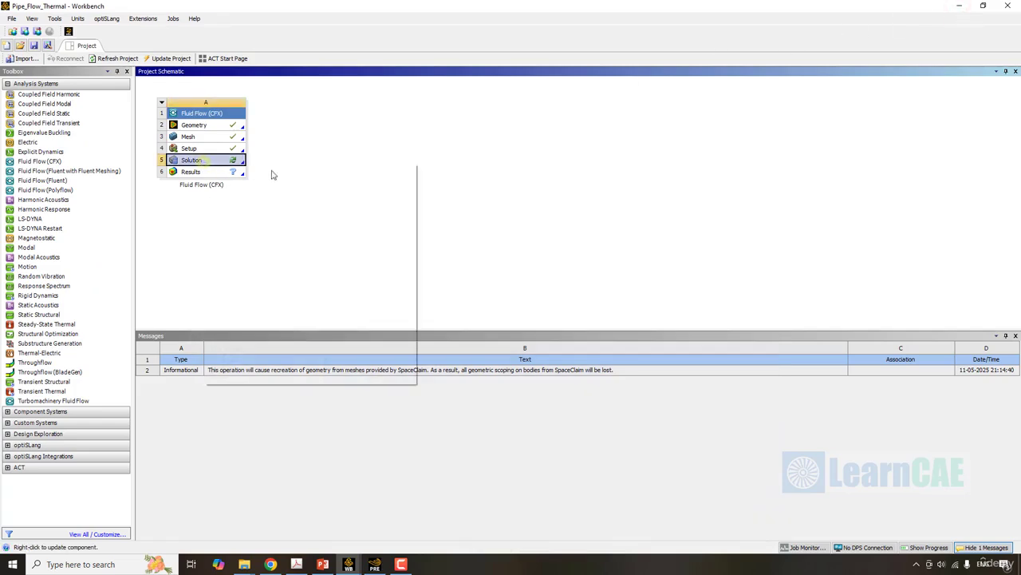
click(287, 171)
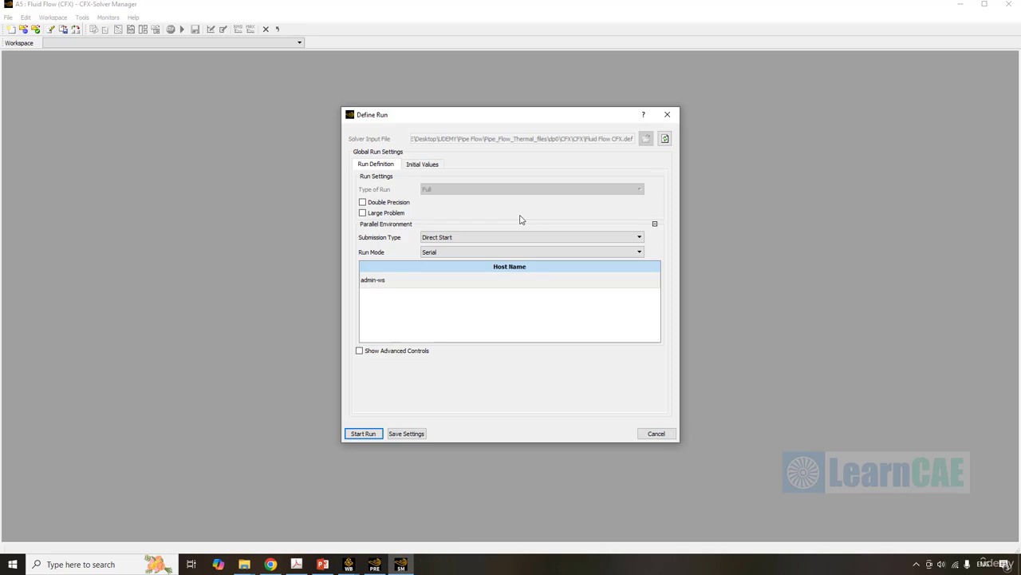
- Enable Double Precision in the run definition of the solver run
click(502, 211)
click(514, 213)
click(362, 203)
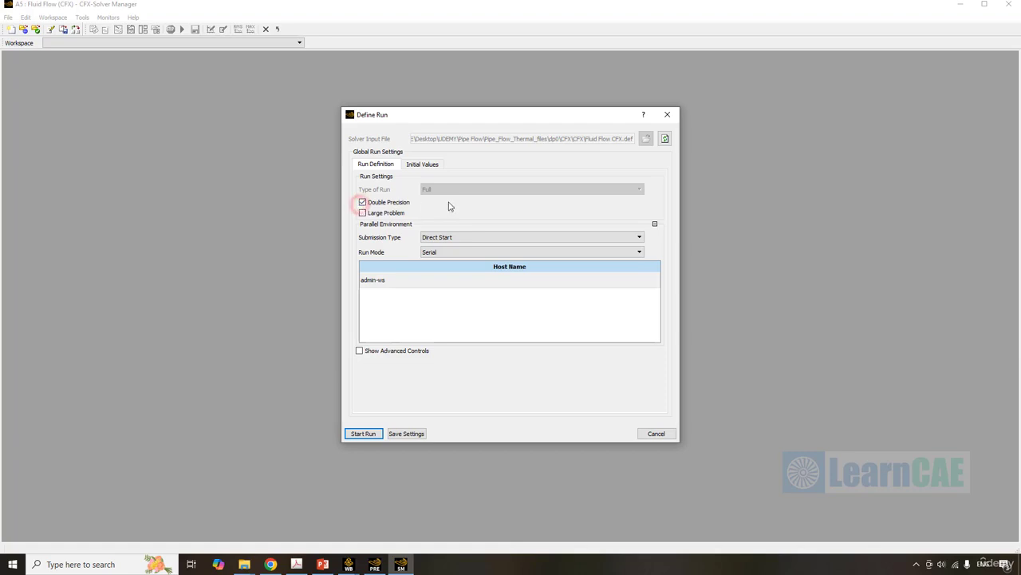